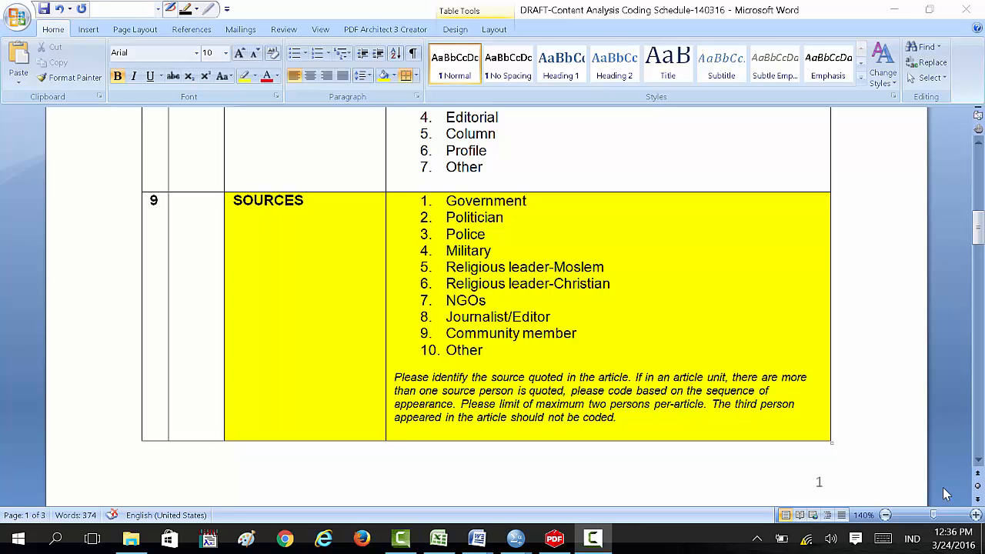
# Step: Review the coding schedule from its title through the article variables to the SOURCES categories and coding note
pyautogui.scroll(10, 868, 488)
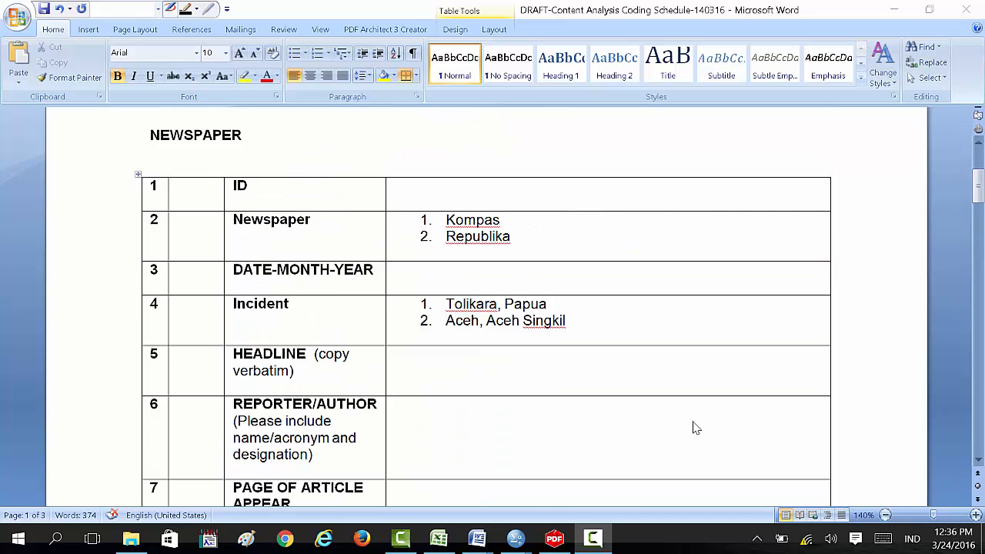
pyautogui.scroll(5, 661, 423)
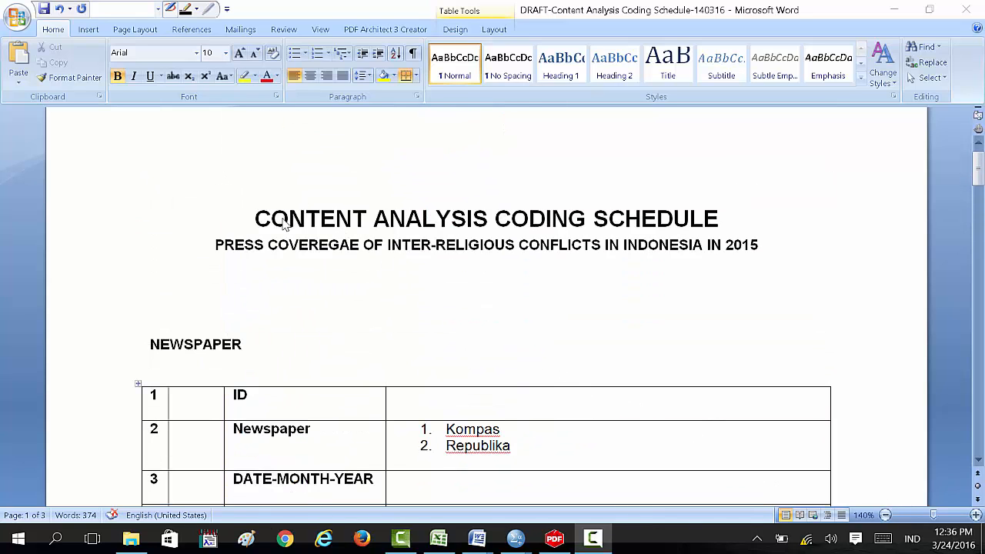
pyautogui.scroll(-8, 424, 260)
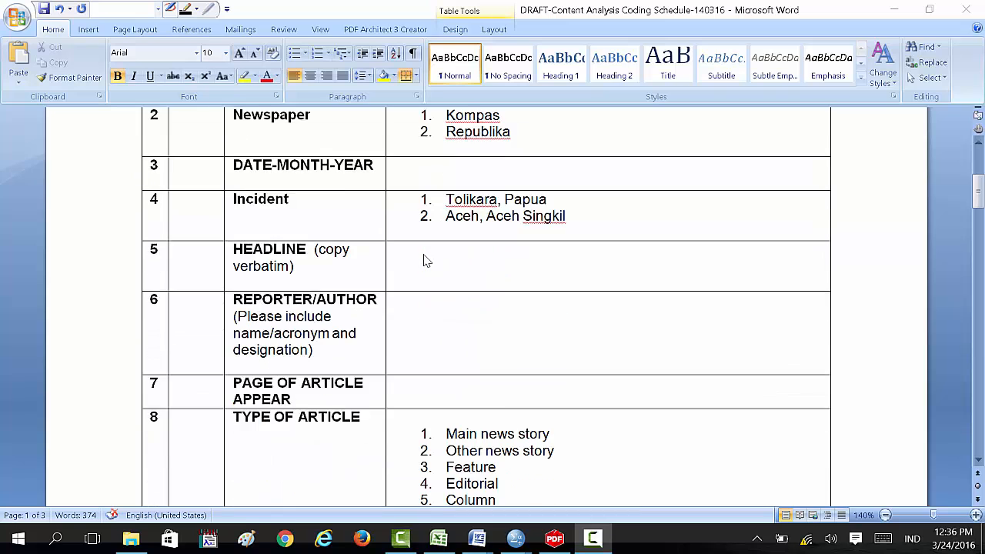
pyautogui.scroll(-9, 424, 259)
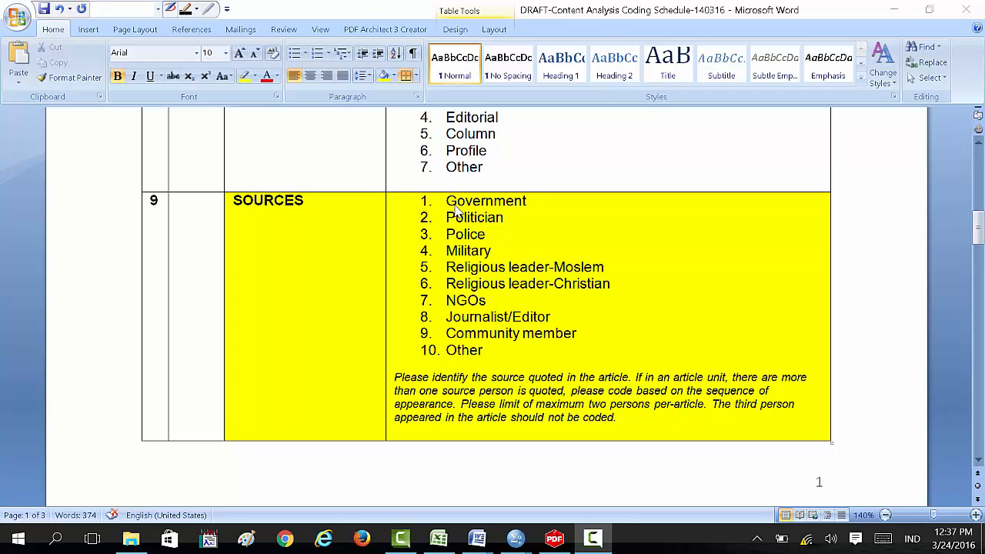
pyautogui.scroll(-2, 458, 215)
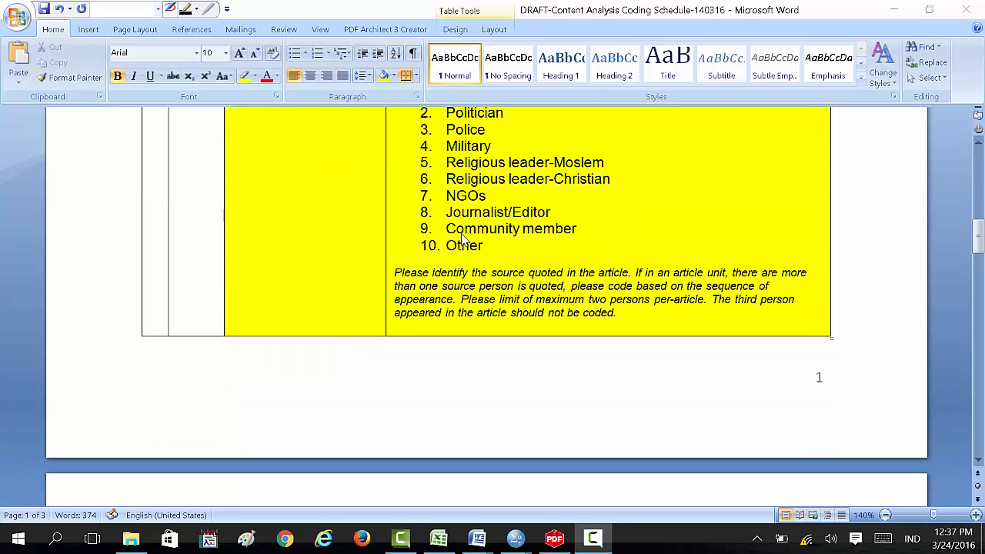
pyautogui.scroll(2, 461, 239)
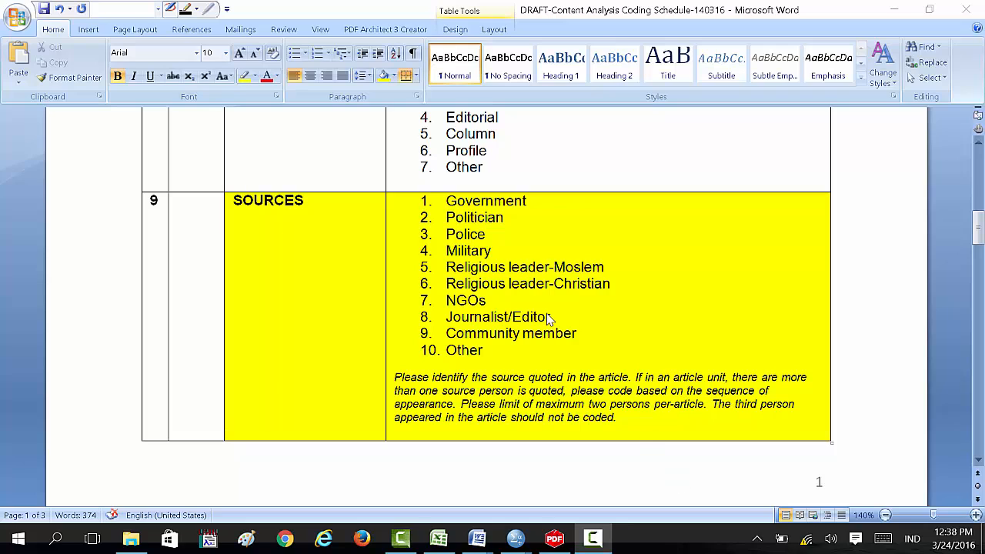
pyautogui.click(593, 539)
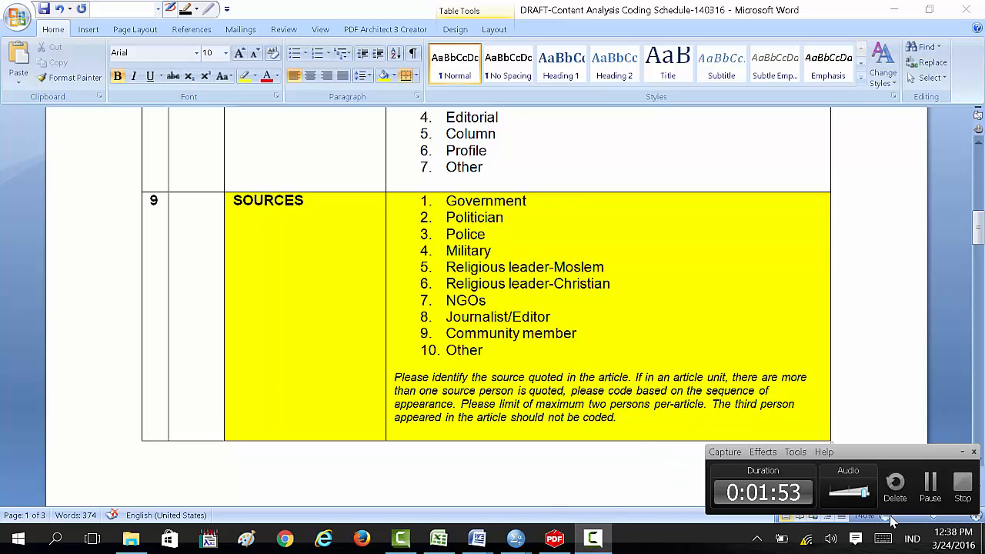
pyautogui.click(931, 485)
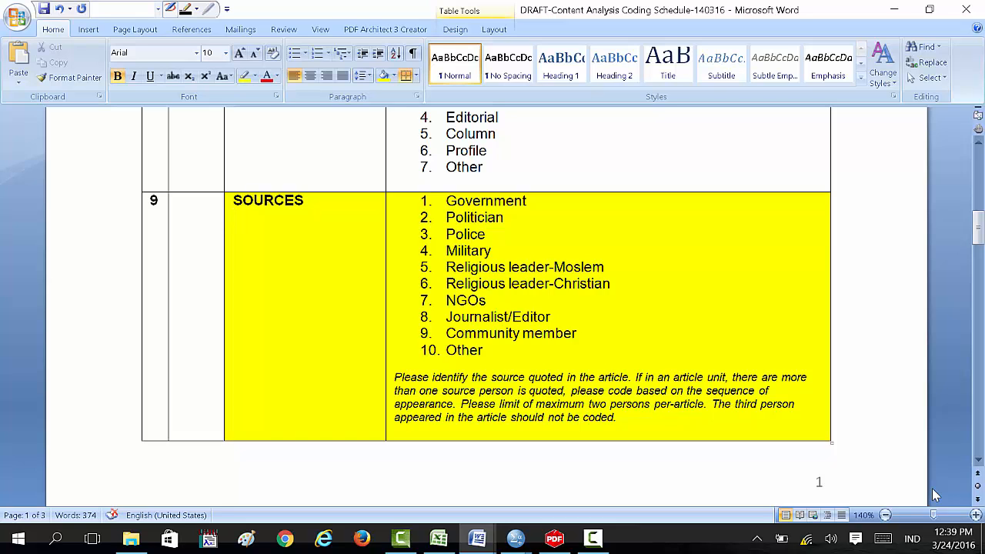
# Step: Place the coding schedule side by side with the Excel data workbook
pyautogui.press('super+Right')
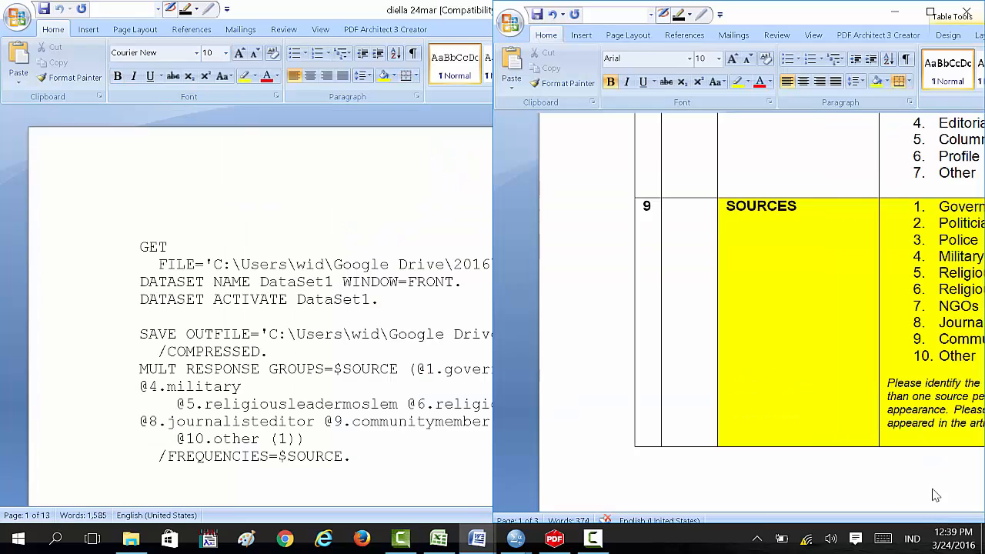
pyautogui.click(440, 538)
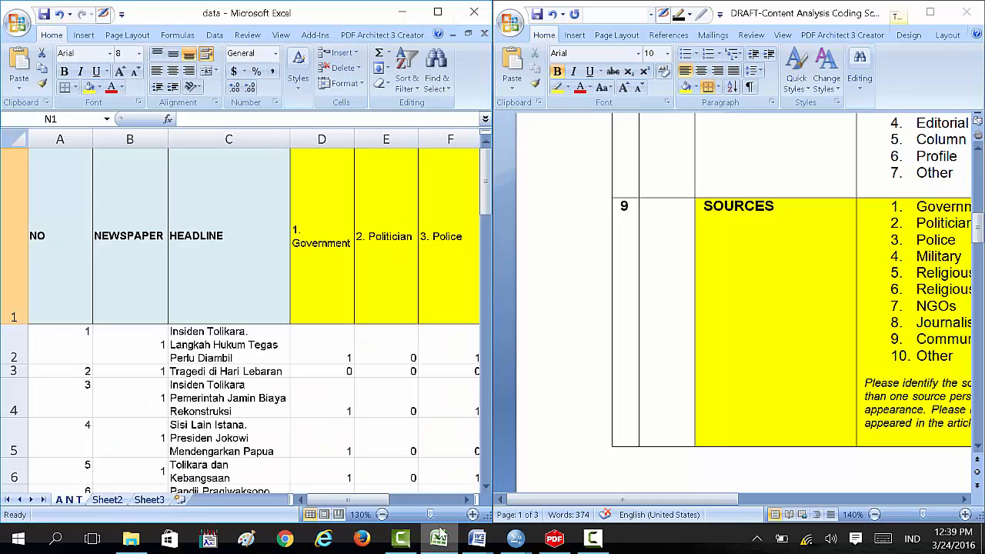
pyautogui.moveTo(349, 504); pyautogui.dragTo(328, 500)
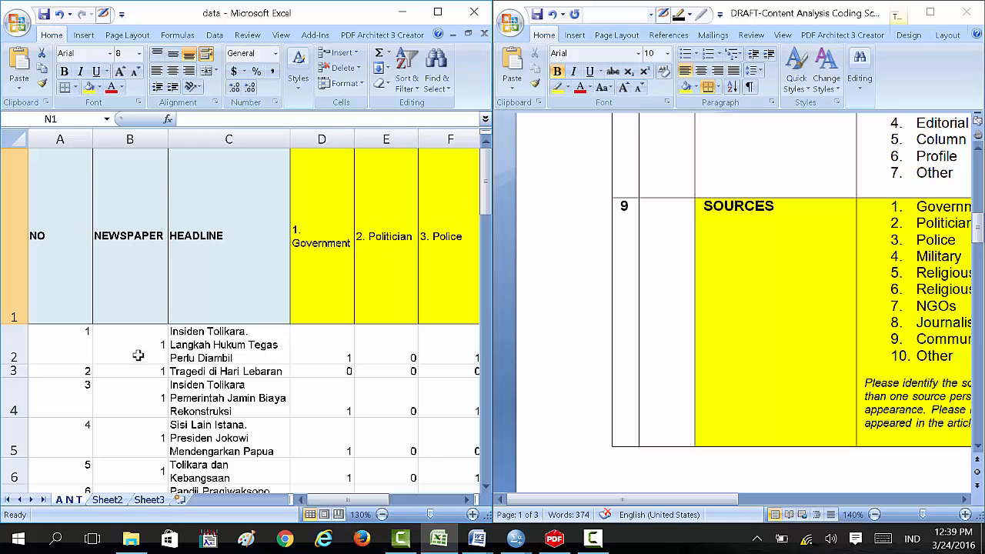
# Step: Examine the first article's number and its Government, Politician and Police codes in row 2
pyautogui.click(70, 341)
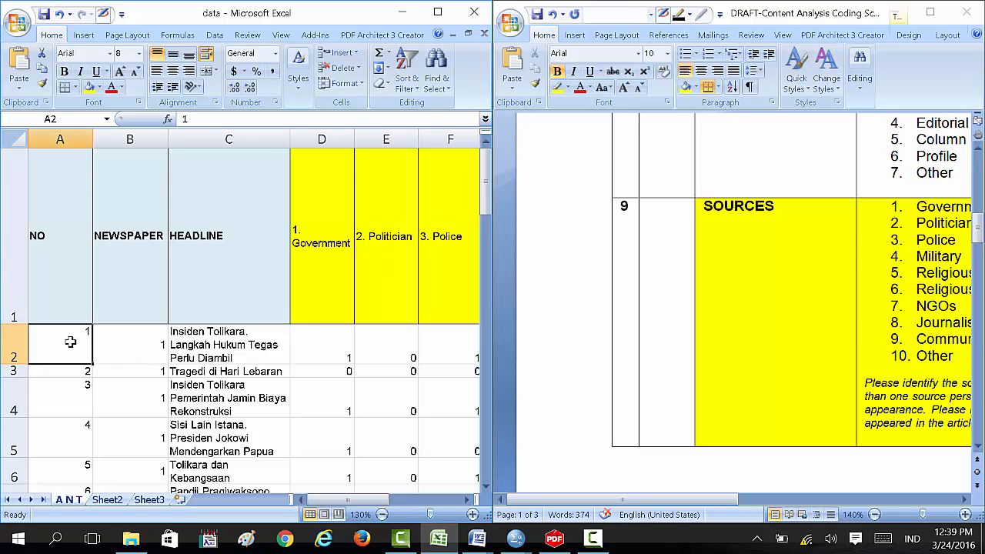
pyautogui.click(322, 343)
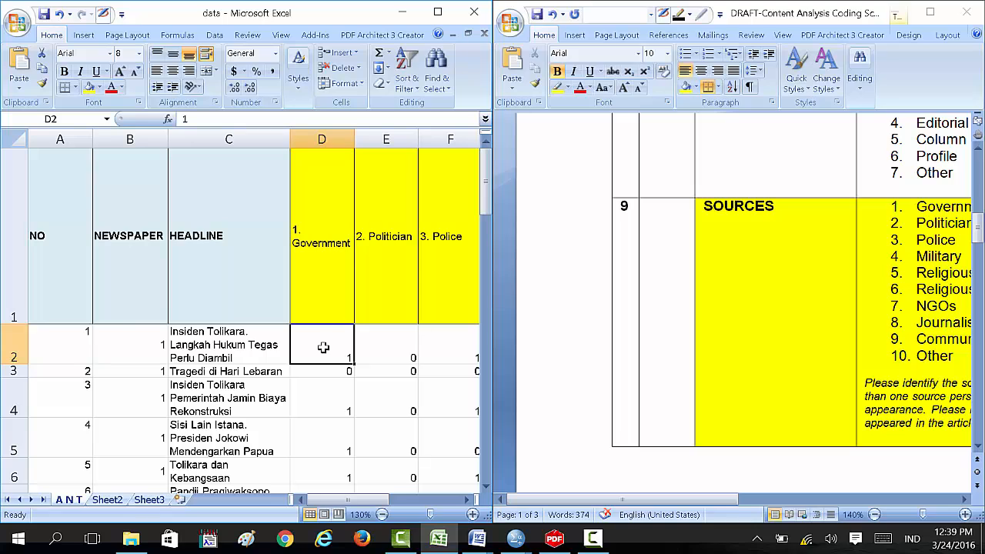
pyautogui.click(391, 345)
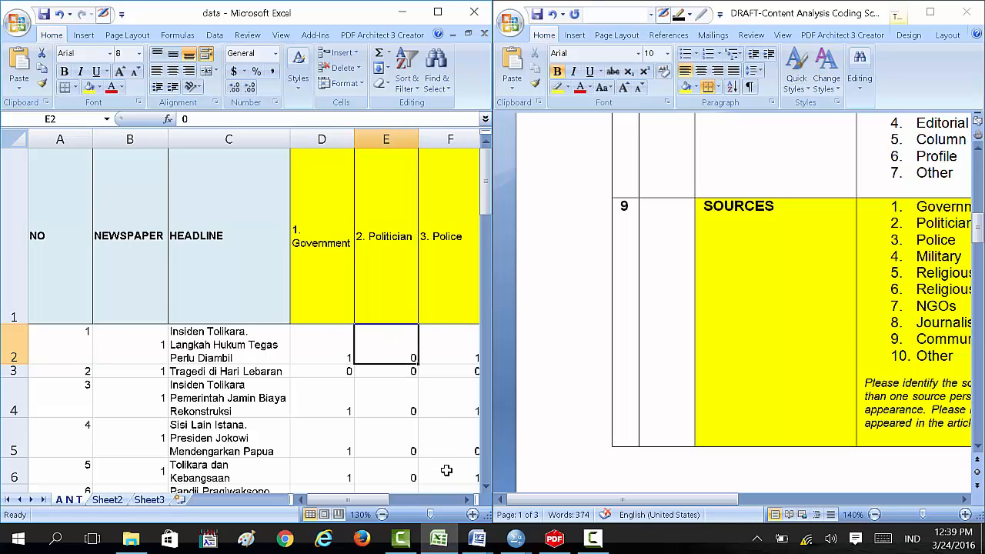
pyautogui.click(468, 500)
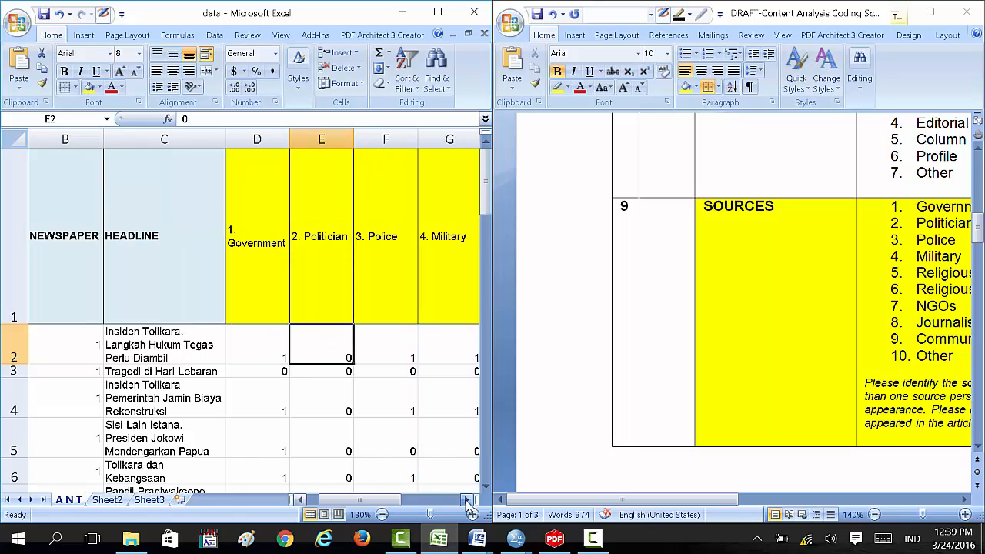
pyautogui.click(376, 345)
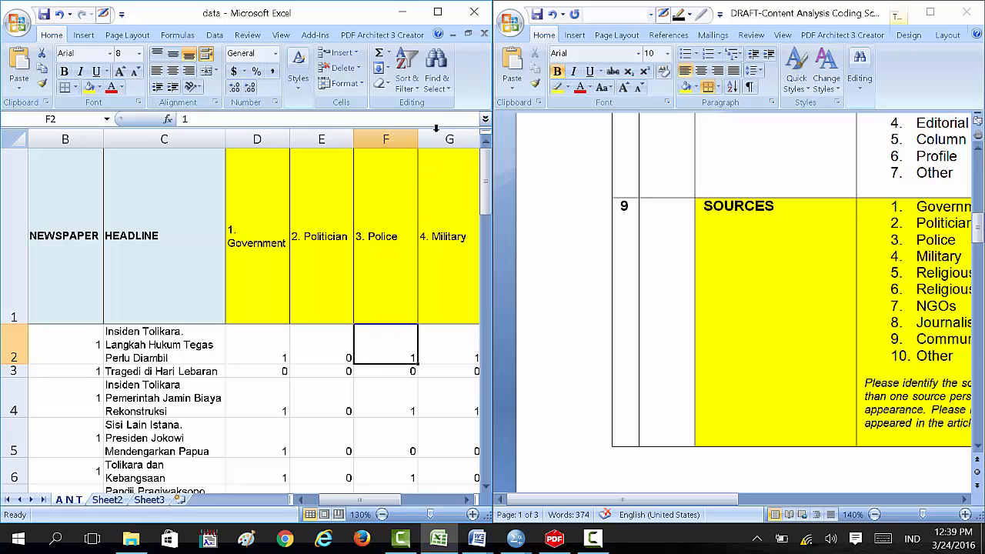
# Step: Maximize the data workbook and examine the ten source category headers from Government to Other
pyautogui.click(437, 13)
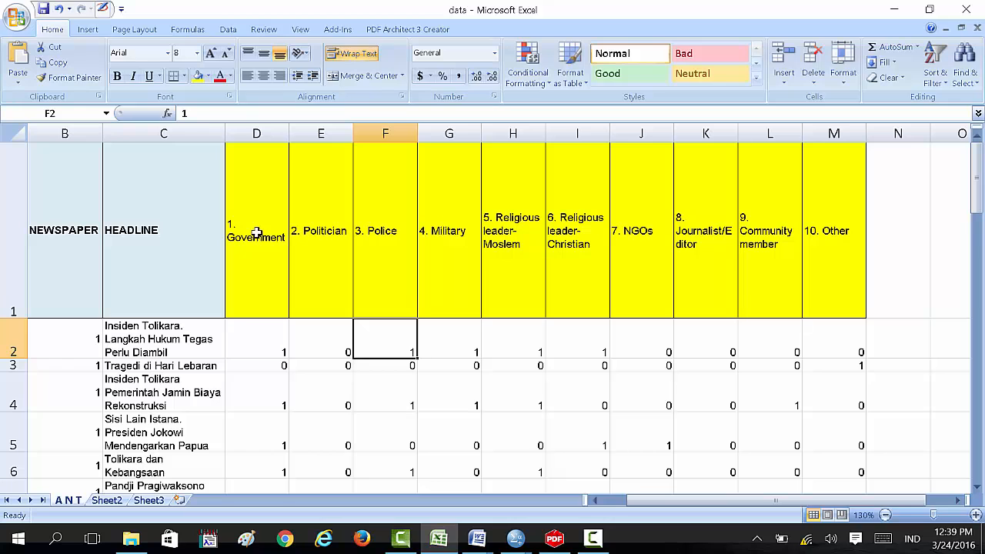
pyautogui.moveTo(257, 234)
pyautogui.mouseDown()
pyautogui.moveTo(818, 288)
pyautogui.moveTo(781, 290)
pyautogui.mouseUp()
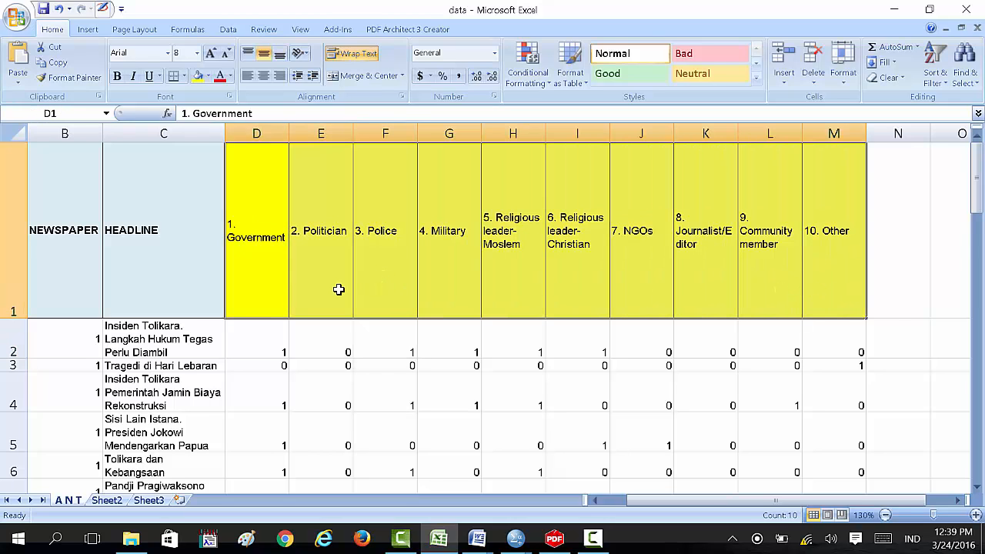
pyautogui.scroll(-1, 350, 301)
pyautogui.scroll(1, 358, 307)
pyautogui.press('super+Left')
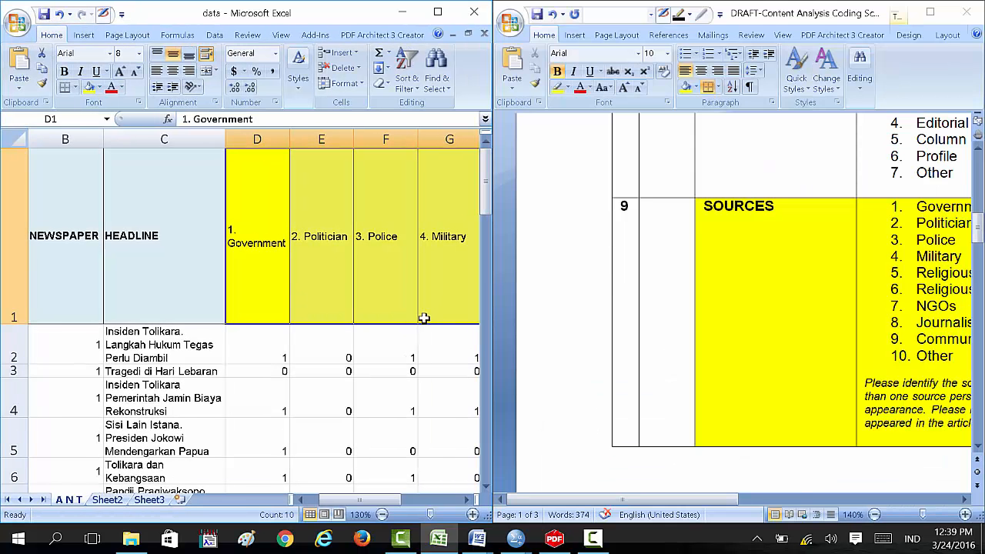
pyautogui.click(437, 12)
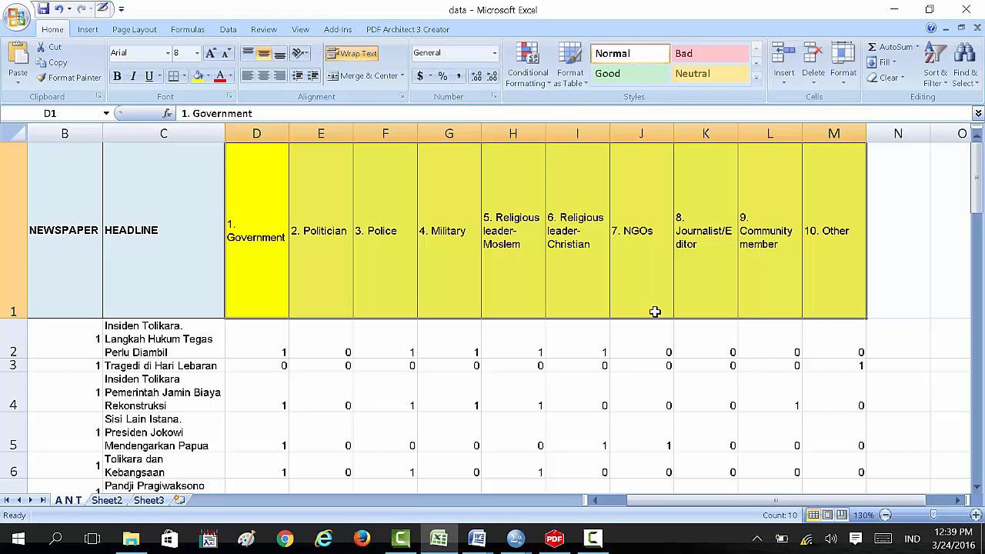
# Step: Switch to the datadi.sav dataset in SPSS and highlight the variables @1.Government through @4.Military
pyautogui.click(516, 538)
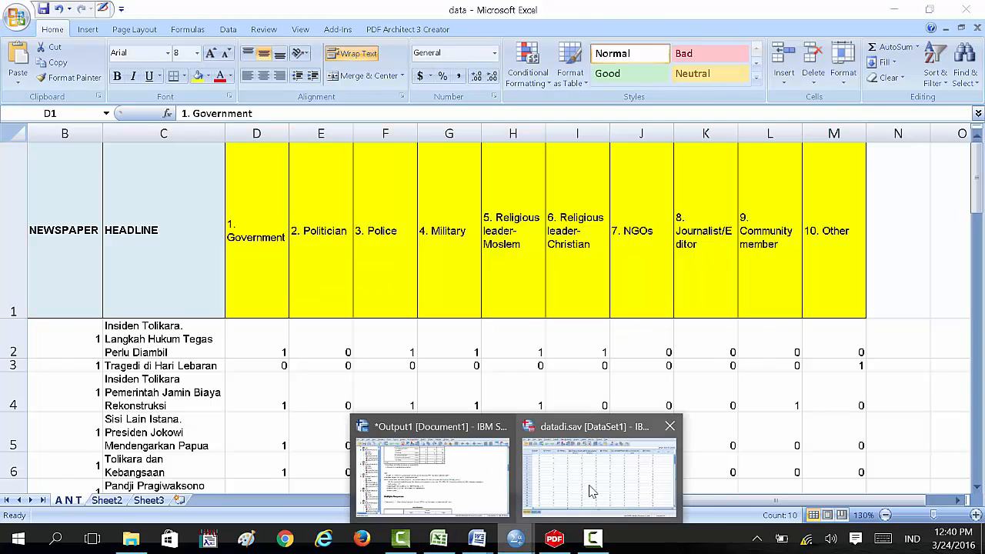
pyautogui.click(588, 487)
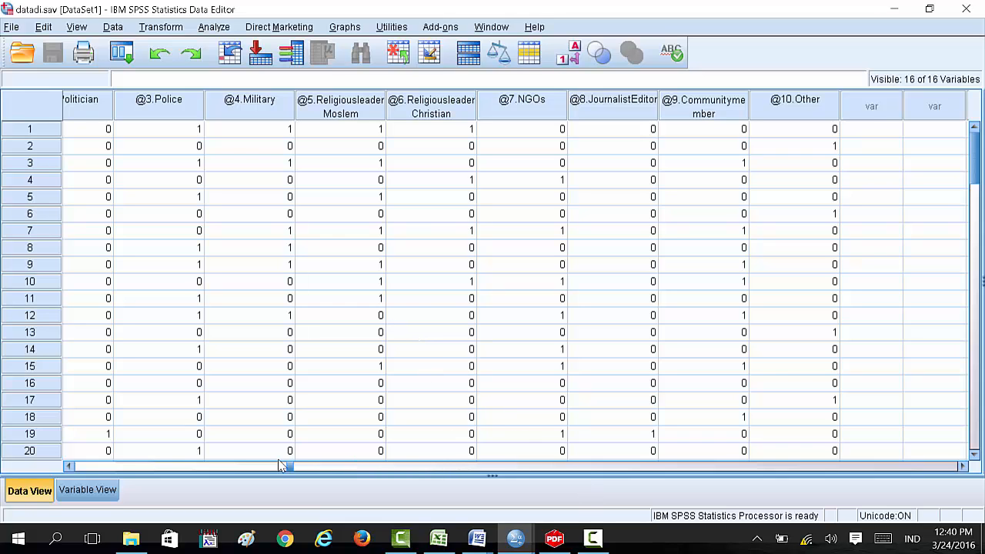
pyautogui.moveTo(296, 471); pyautogui.dragTo(224, 461)
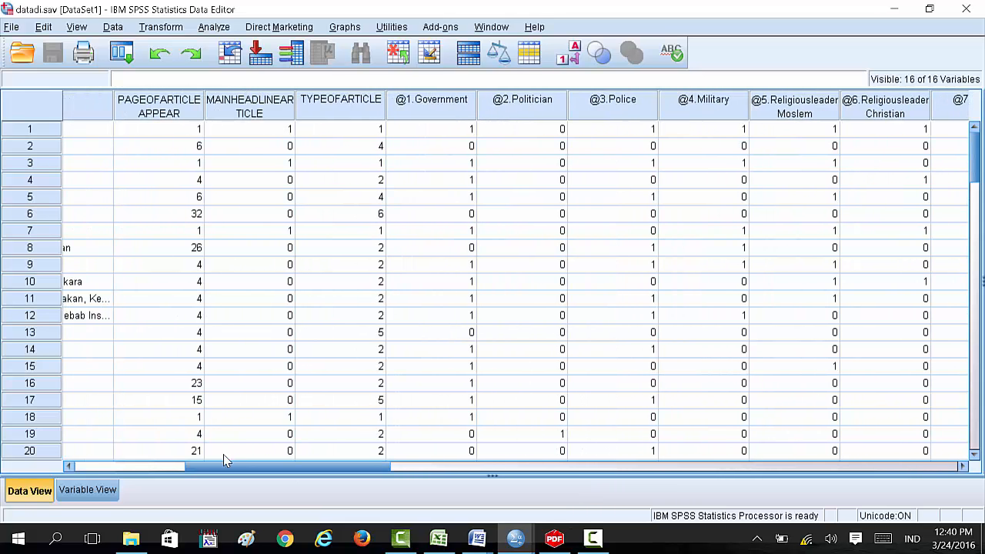
pyautogui.click(433, 104)
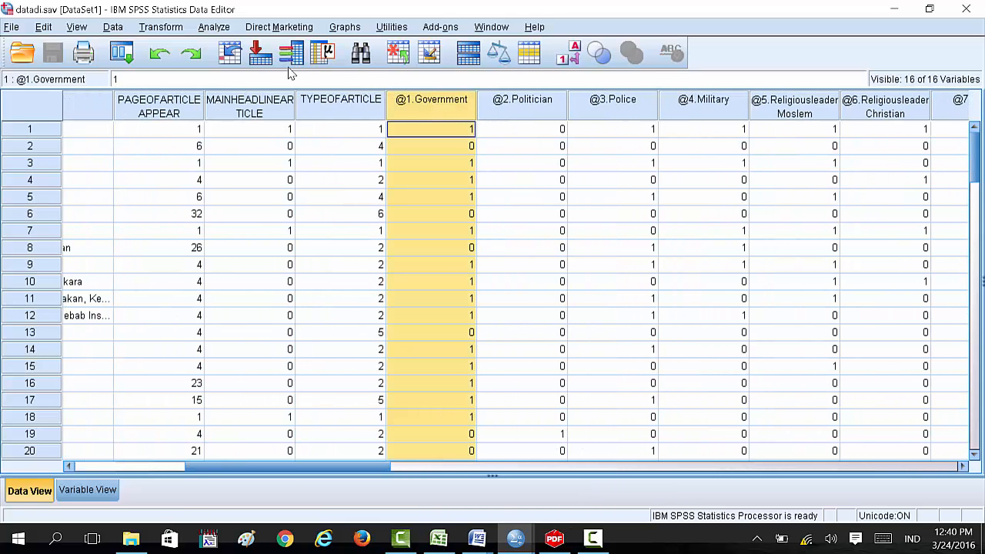
pyautogui.keyDown('shift'); pyautogui.click(537, 114); pyautogui.keyUp('shift')
pyautogui.keyDown('shift'); pyautogui.click(624, 116); pyautogui.keyUp('shift')
pyautogui.keyDown('shift'); pyautogui.click(716, 113); pyautogui.keyUp('shift')
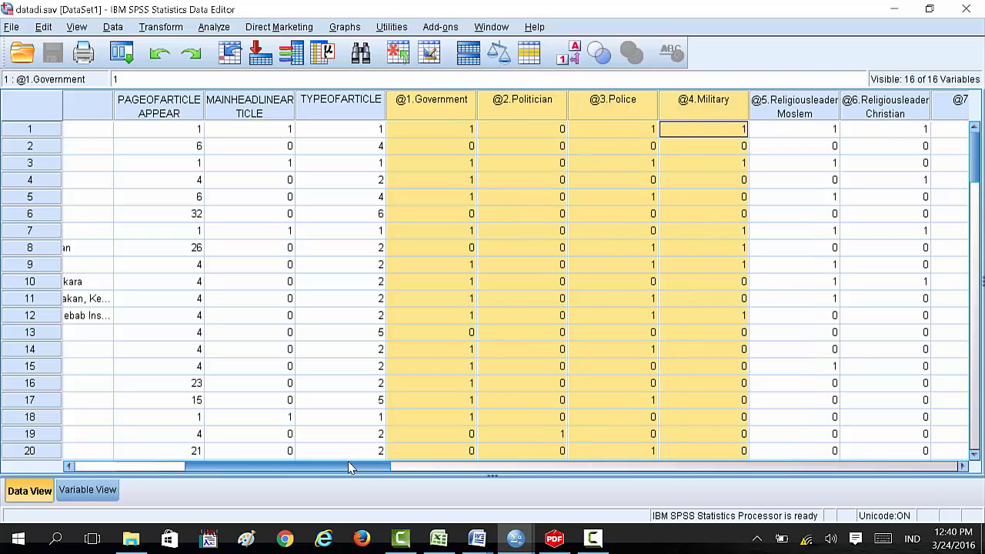
pyautogui.moveTo(352, 467); pyautogui.dragTo(333, 475)
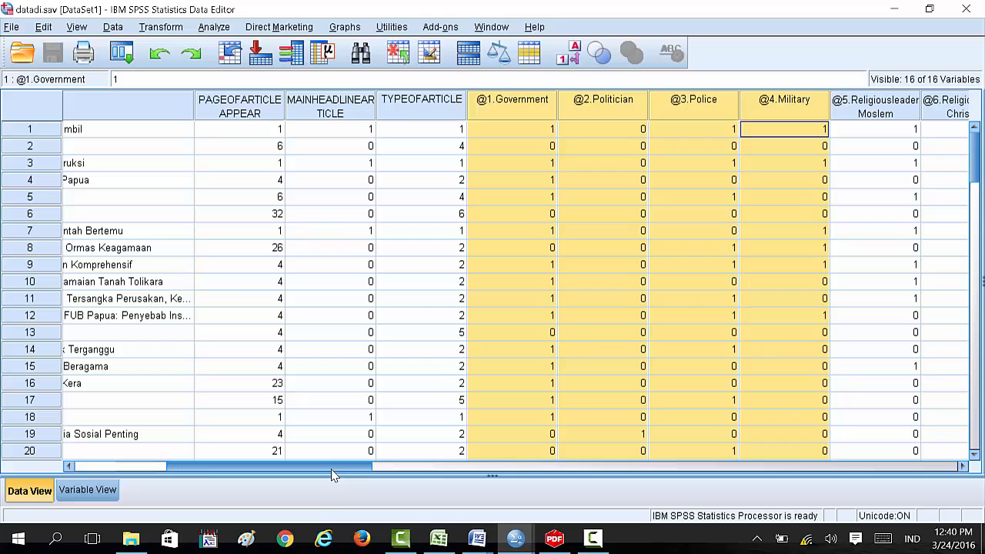
pyautogui.moveTo(333, 475); pyautogui.dragTo(478, 477)
pyautogui.click(788, 127)
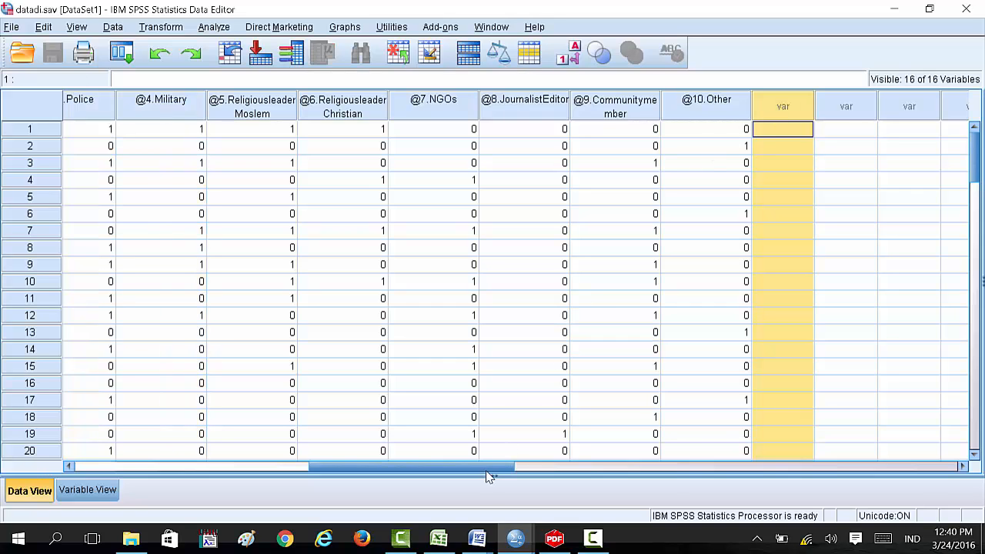
pyautogui.moveTo(490, 477); pyautogui.dragTo(388, 468)
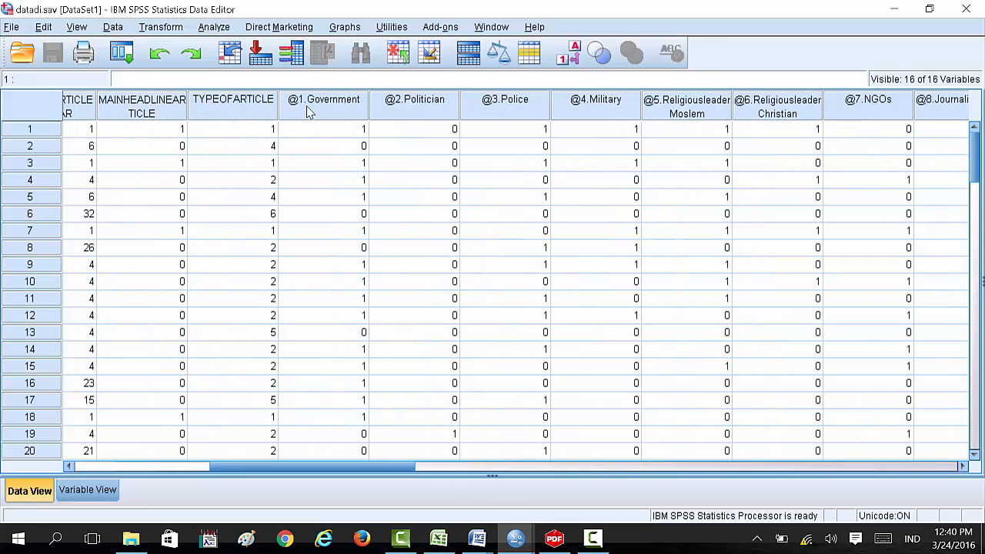
pyautogui.moveTo(317, 105); pyautogui.dragTo(905, 138)
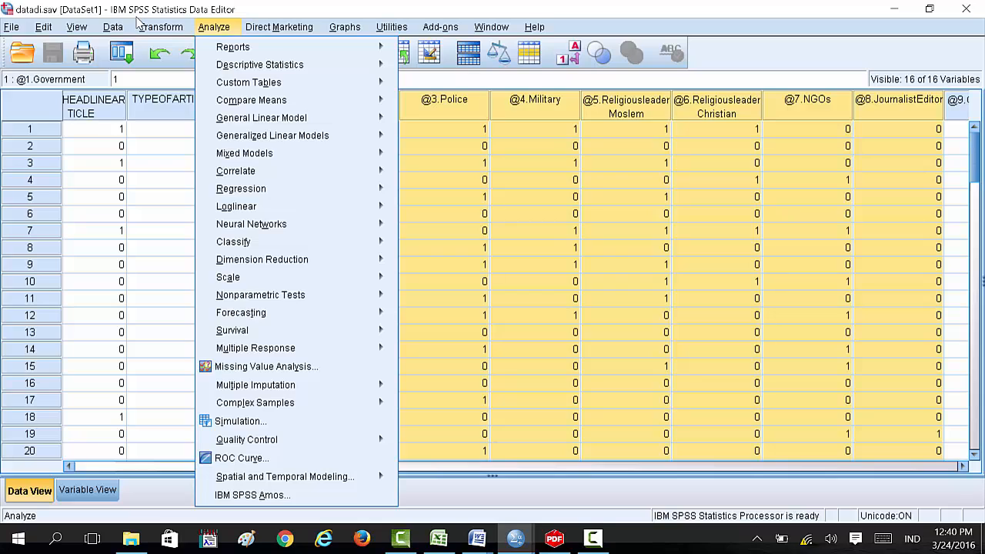
# Step: Start defining a multiple response set and add the ten source variables, 1. Government through 10. Other, to it
pyautogui.moveTo(254, 351)
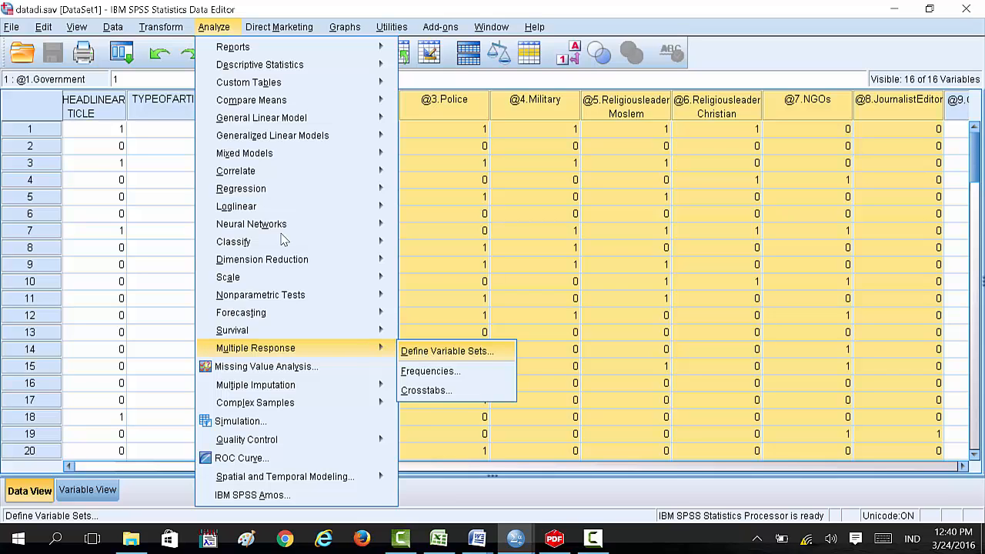
pyautogui.click(422, 353)
pyautogui.click(122, 142)
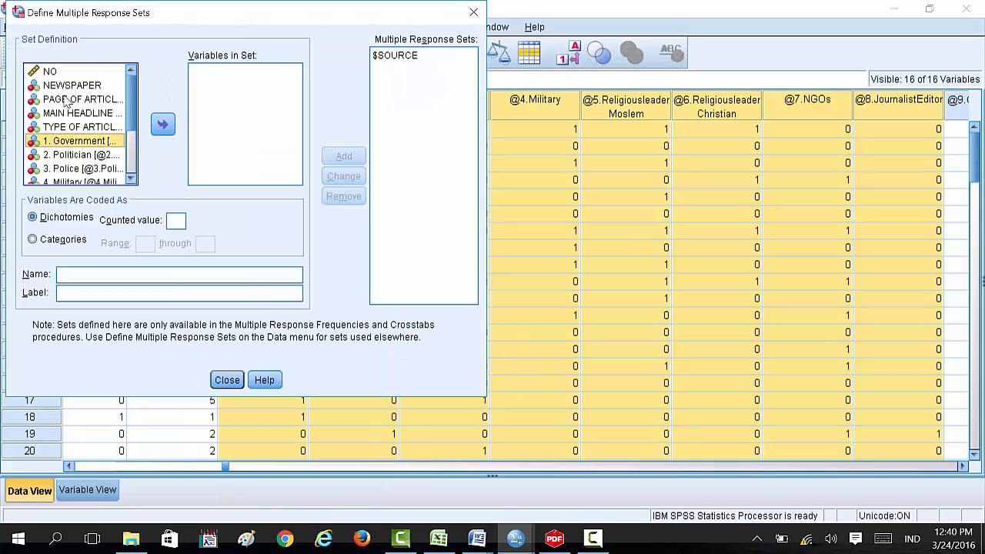
pyautogui.hotkey('shift', 'Down')
pyautogui.hotkey('shift', 'Down')
pyautogui.hotkey('shift', 'Down')
pyautogui.hotkey('shift', 'Down')
pyautogui.hotkey('shift', 'Down')
pyautogui.hotkey('shift', 'Down')
pyautogui.hotkey('shift', 'Down')
pyautogui.hotkey('shift', 'Down')
pyautogui.hotkey('shift', 'Down')
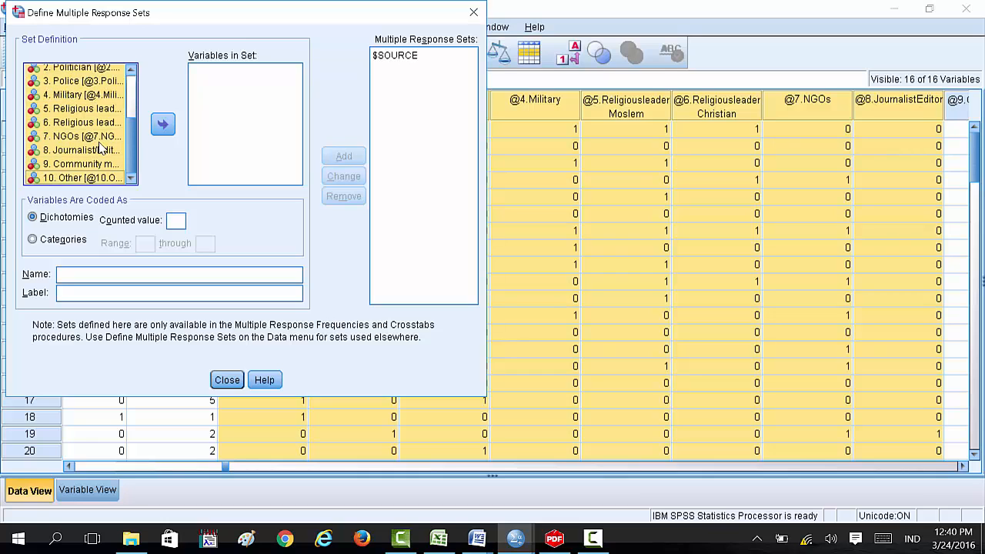
pyautogui.click(163, 126)
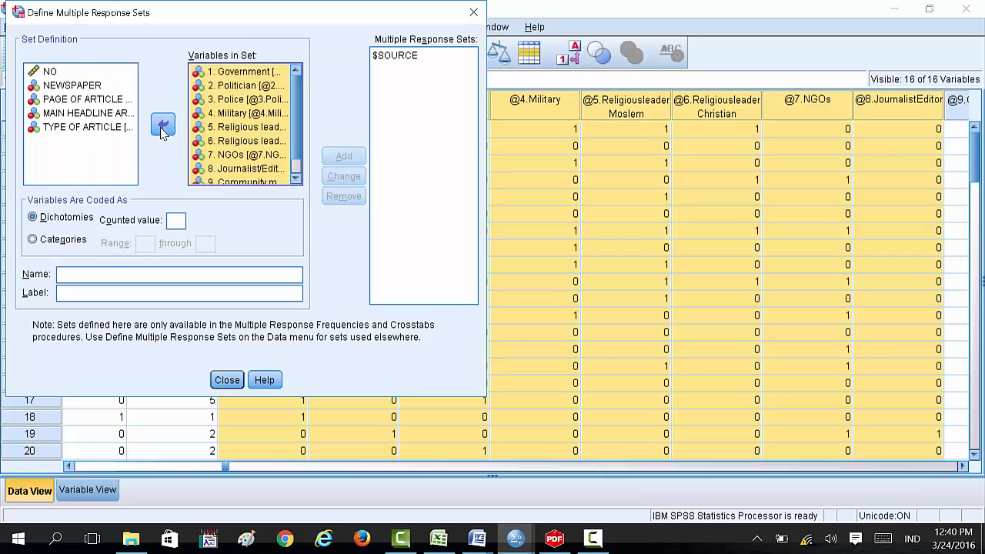
# Step: Set the counted value for the dichotomies to 1, and load the definition of the existing $SOURCE set
pyautogui.click(173, 221)
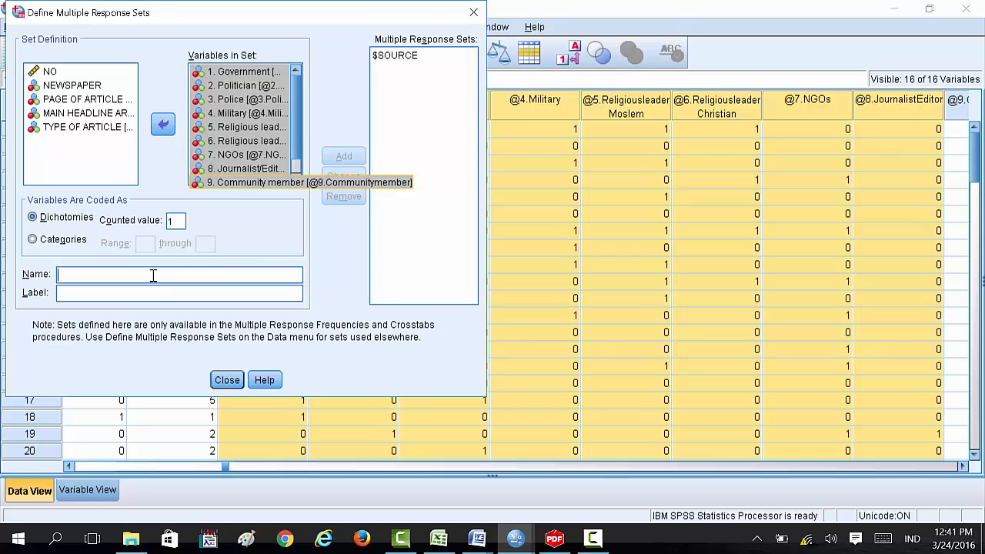
pyautogui.click(413, 60)
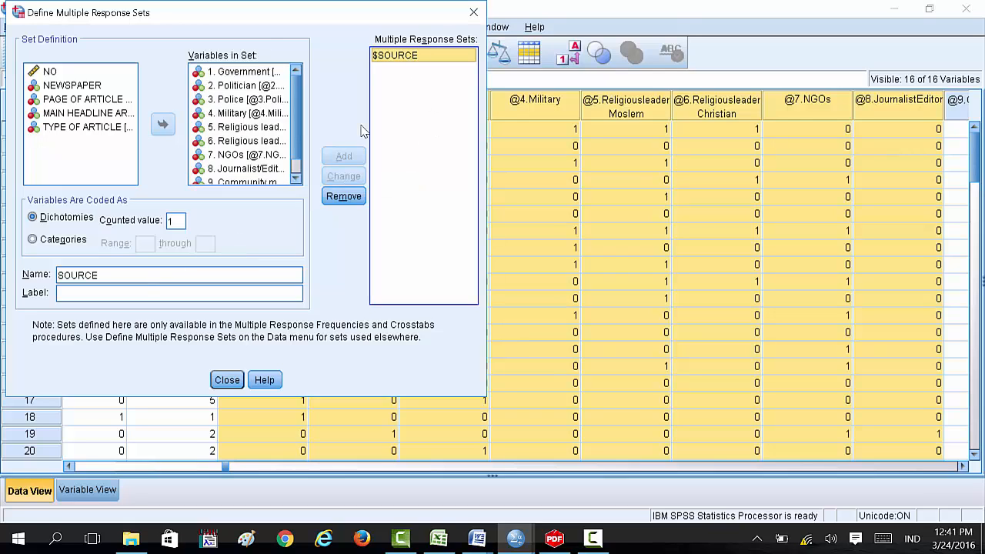
# Step: Remove the existing $SOURCE set and add the variables 1. Government through 10. Other to a new set definition
pyautogui.click(344, 197)
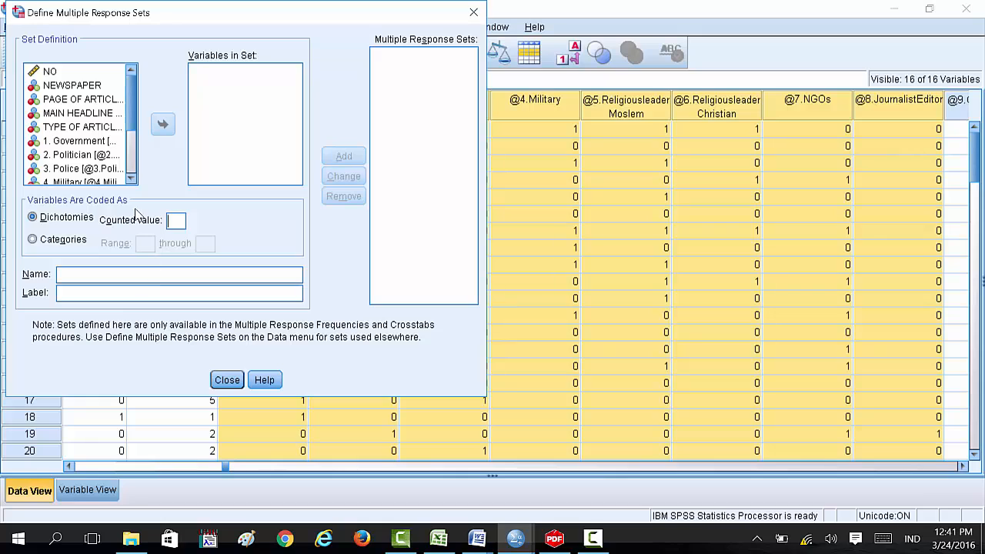
pyautogui.click(103, 141)
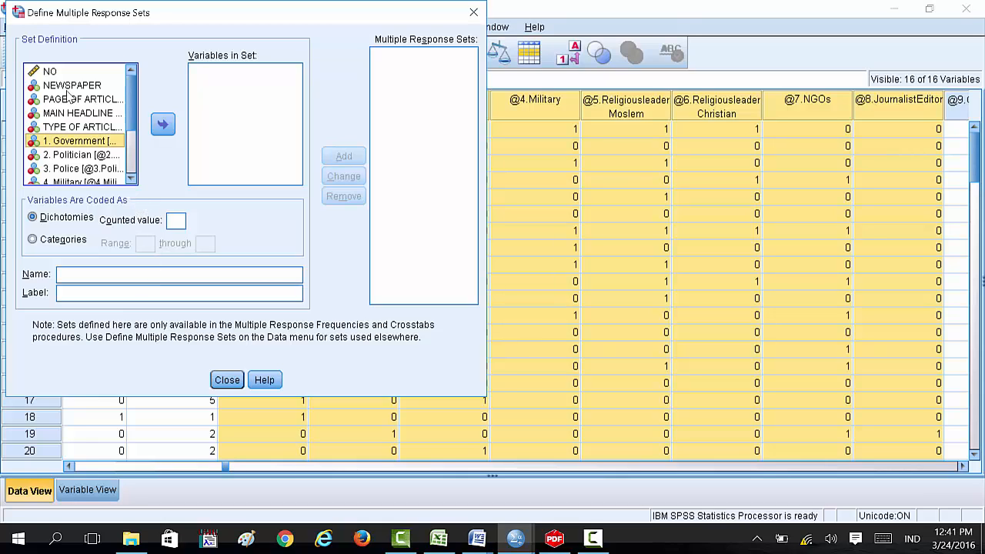
pyautogui.hotkey('shift', 'Down')
pyautogui.hotkey('shift', 'Down')
pyautogui.hotkey('shift', 'Down')
pyautogui.hotkey('shift', 'Down')
pyautogui.hotkey('shift', 'Down')
pyautogui.hotkey('shift', 'Down')
pyautogui.hotkey('shift', 'Down')
pyautogui.hotkey('shift', 'Down')
pyautogui.hotkey('shift', 'Down')
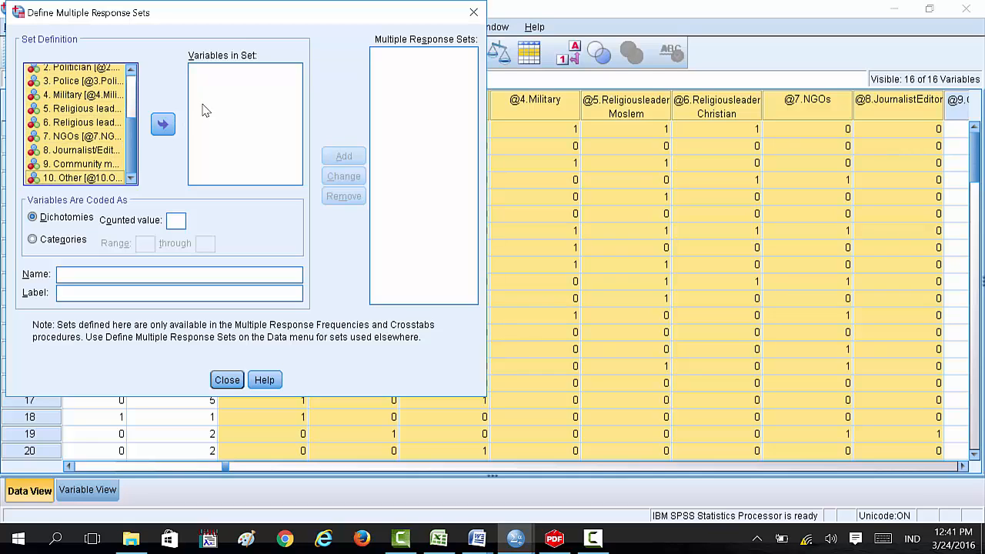
pyautogui.click(164, 123)
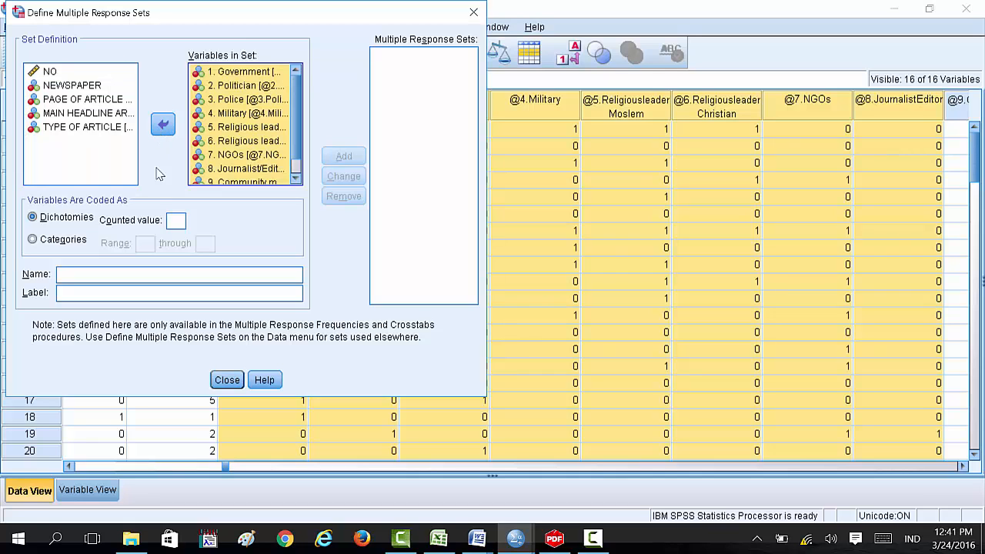
# Step: Set the dichotomies' counted value to 1, name the set Source, add it to the multiple response sets and finish defining sets
pyautogui.click(169, 220)
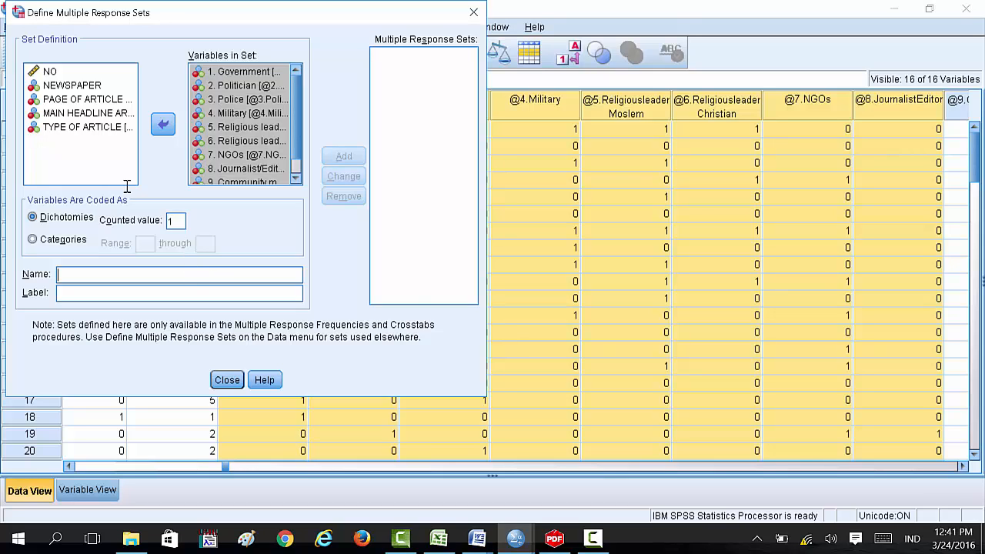
pyautogui.write('Source')
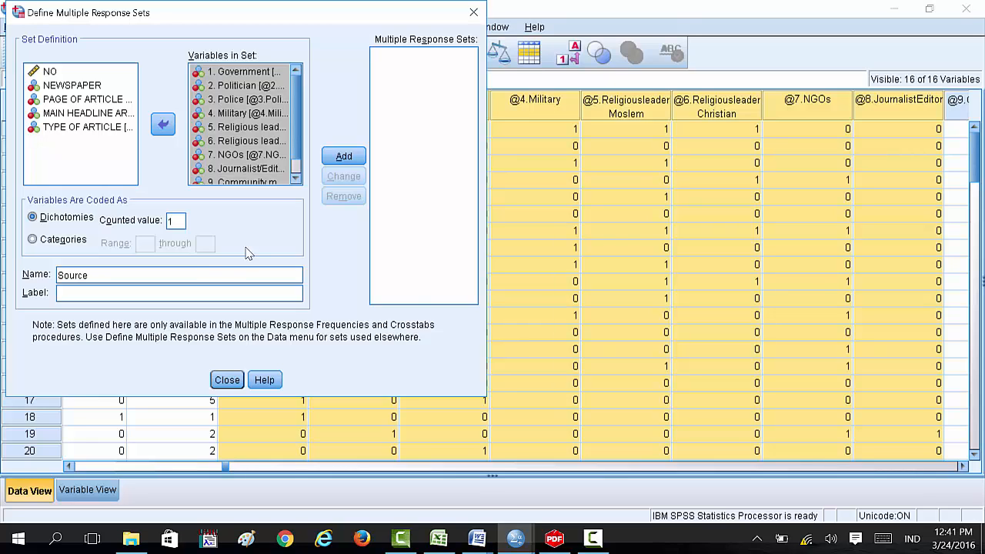
pyautogui.click(344, 157)
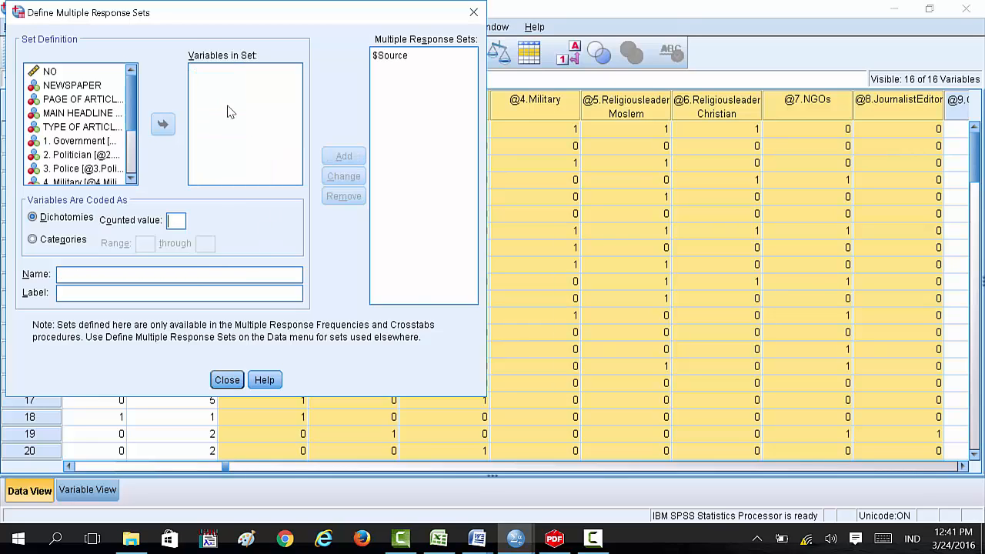
pyautogui.click(228, 380)
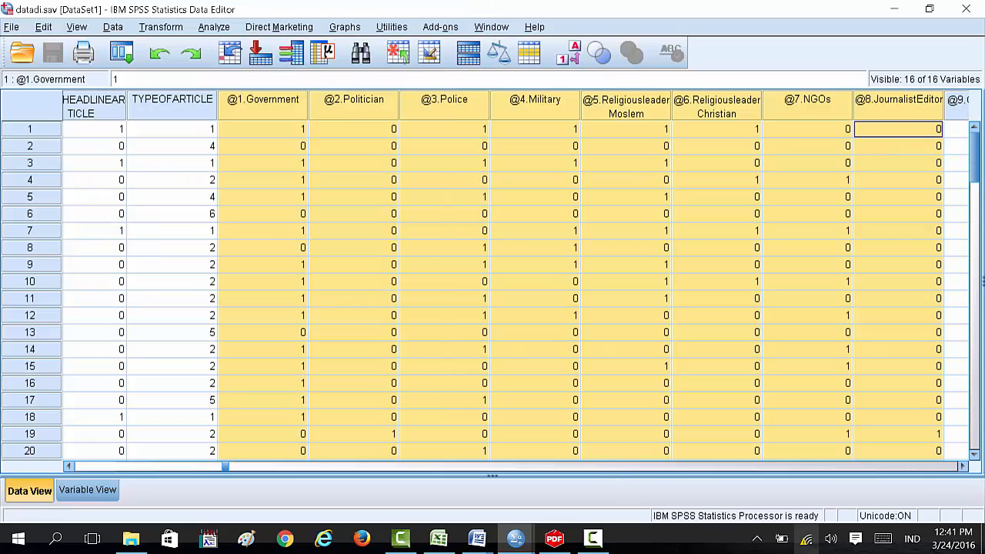
pyautogui.click(401, 539)
pyautogui.click(594, 539)
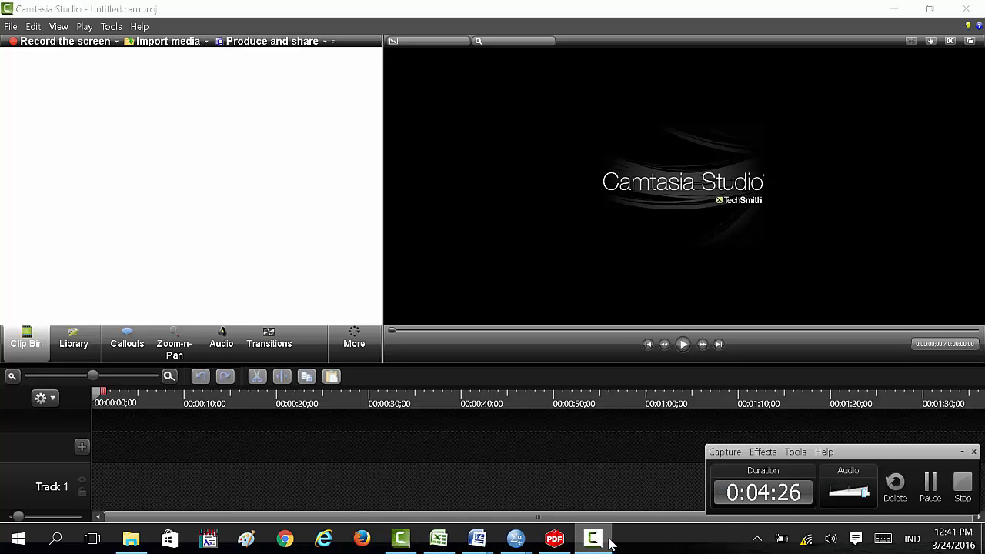
pyautogui.click(933, 490)
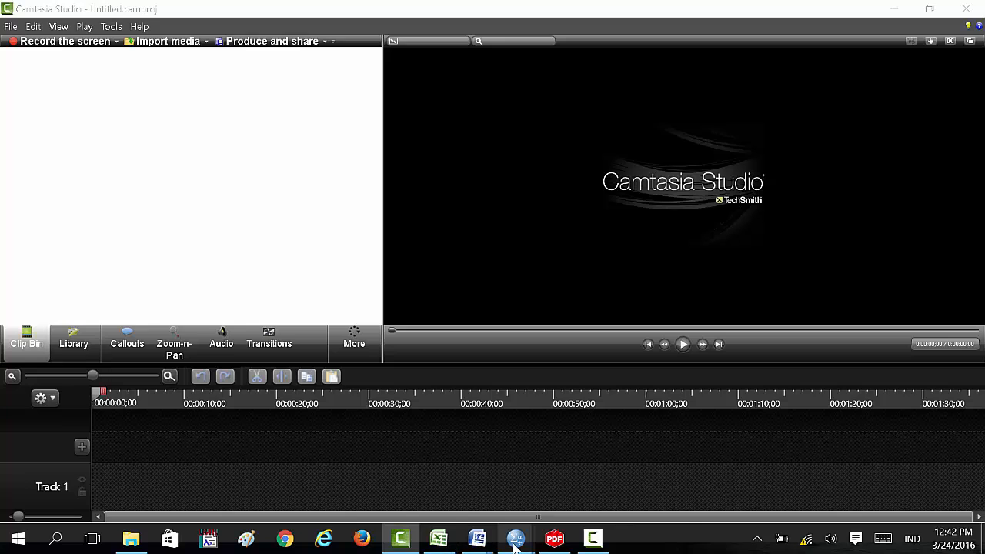
pyautogui.moveTo(517, 538)
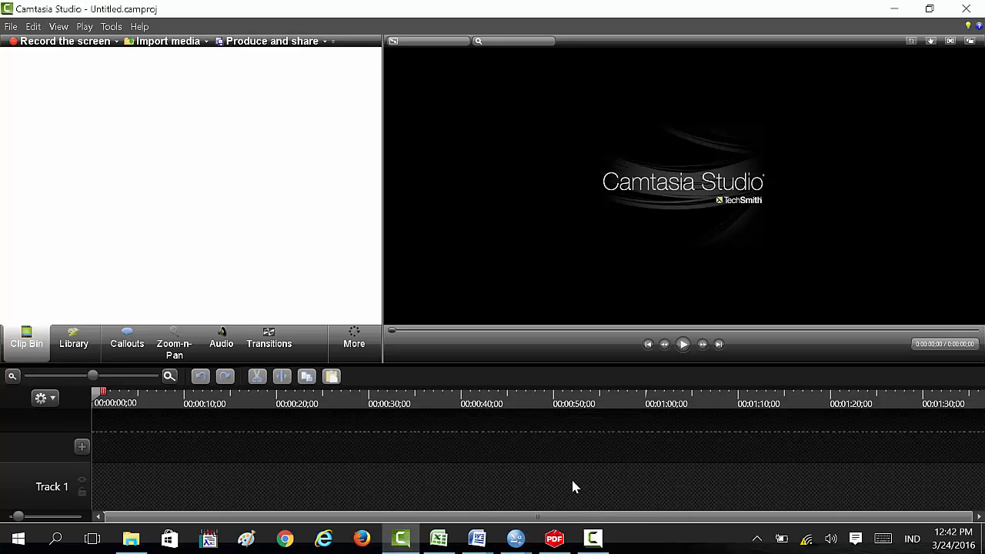
pyautogui.click(549, 487)
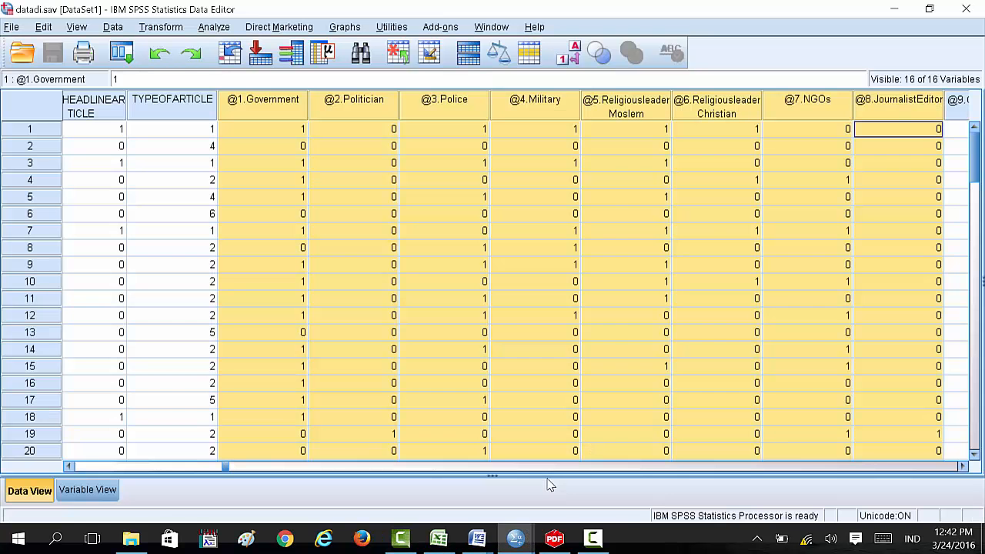
pyautogui.click(391, 468)
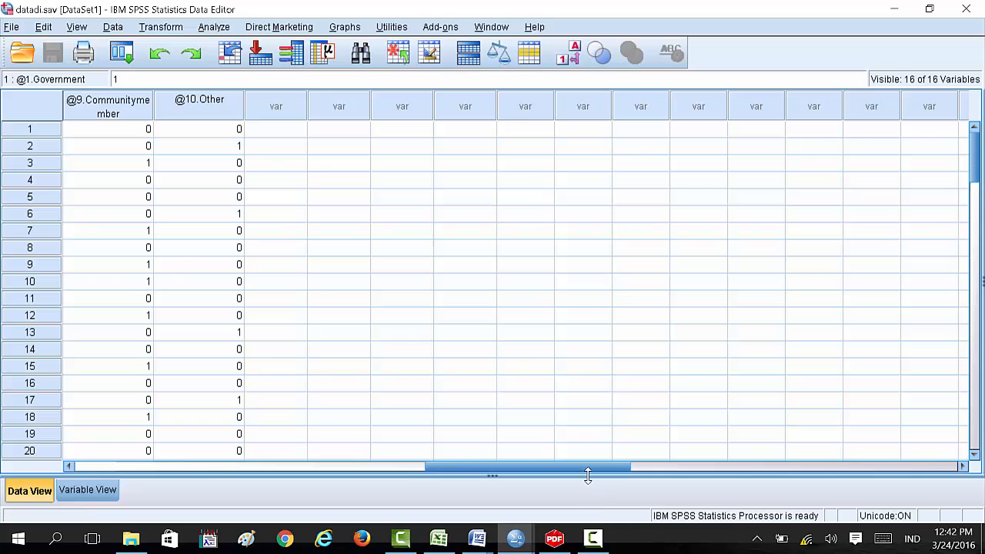
pyautogui.moveTo(589, 469); pyautogui.dragTo(530, 471)
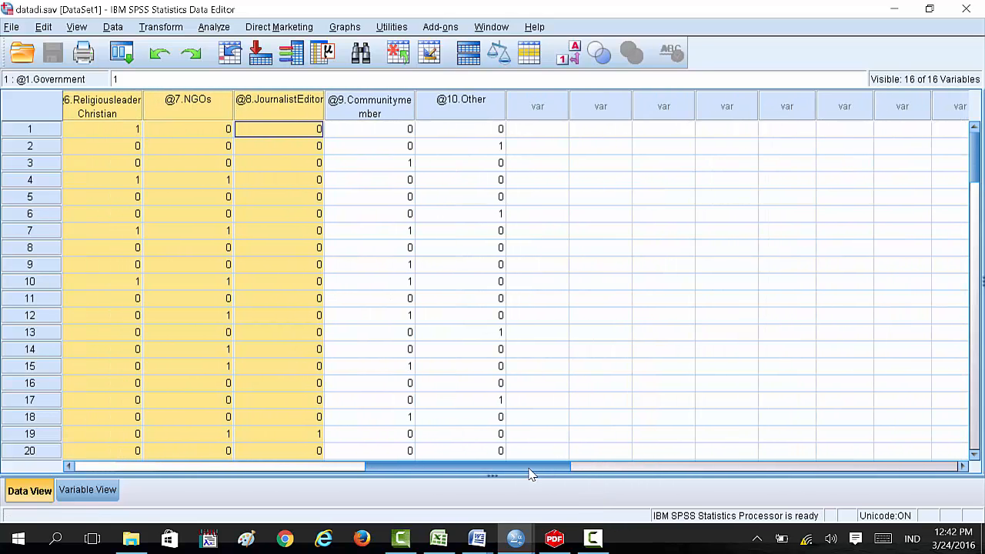
pyautogui.click(213, 27)
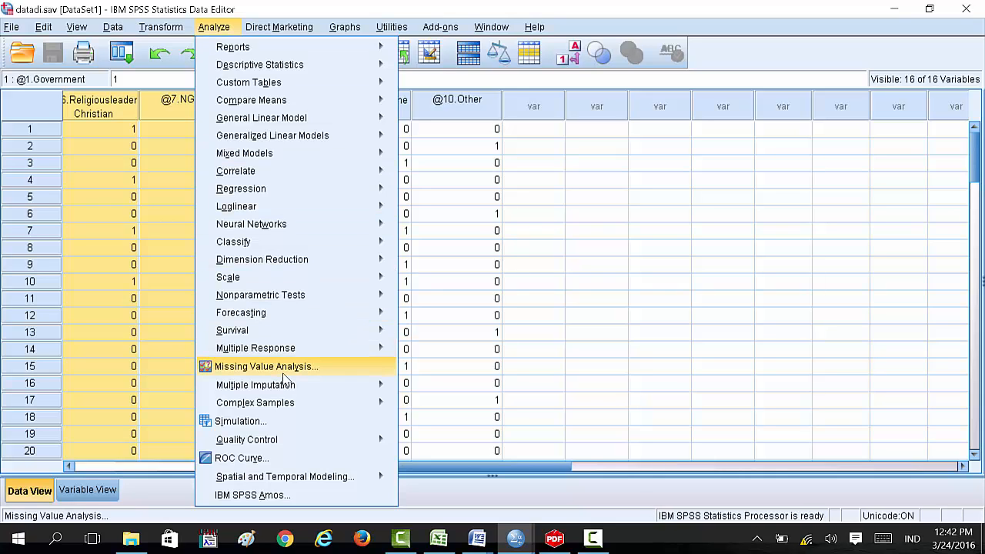
pyautogui.moveTo(358, 350)
pyautogui.click(419, 352)
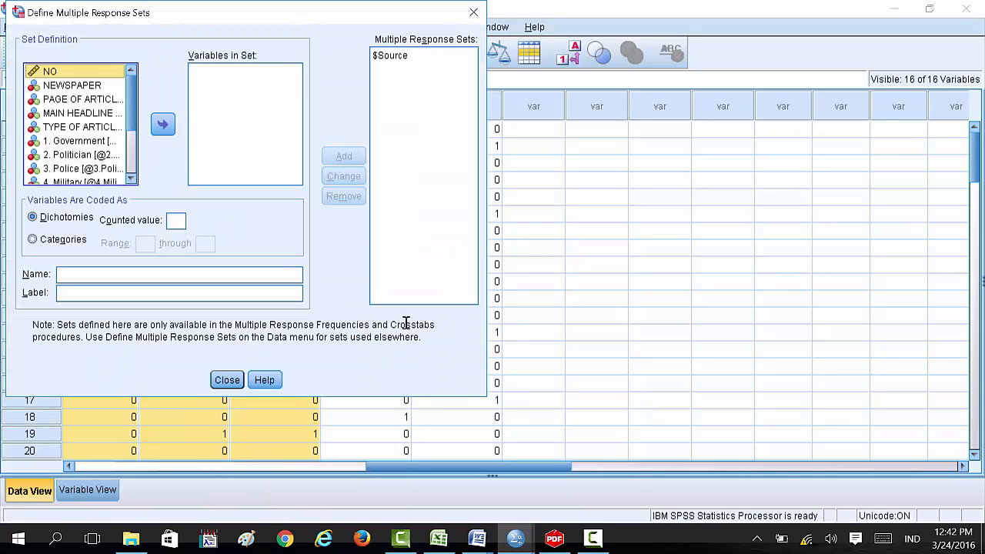
pyautogui.click(77, 141)
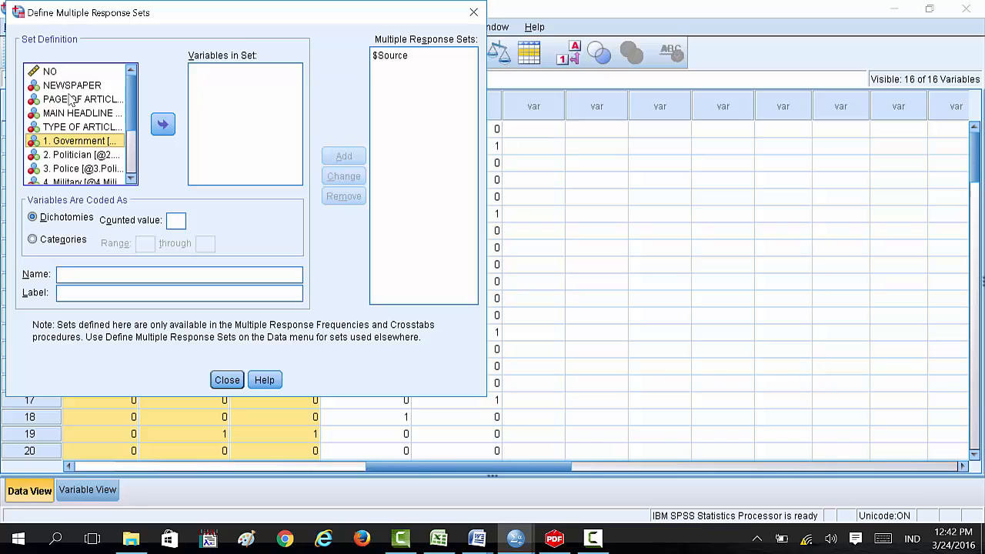
pyautogui.hotkey('shift', 'Down')
pyautogui.hotkey('shift', 'Down')
pyautogui.hotkey('shift', 'Down')
pyautogui.hotkey('shift', 'Down')
pyautogui.hotkey('shift', 'Down')
pyautogui.hotkey('shift', 'Down')
pyautogui.hotkey('shift', 'Down')
pyautogui.hotkey('shift', 'Down')
pyautogui.hotkey('shift', 'Down')
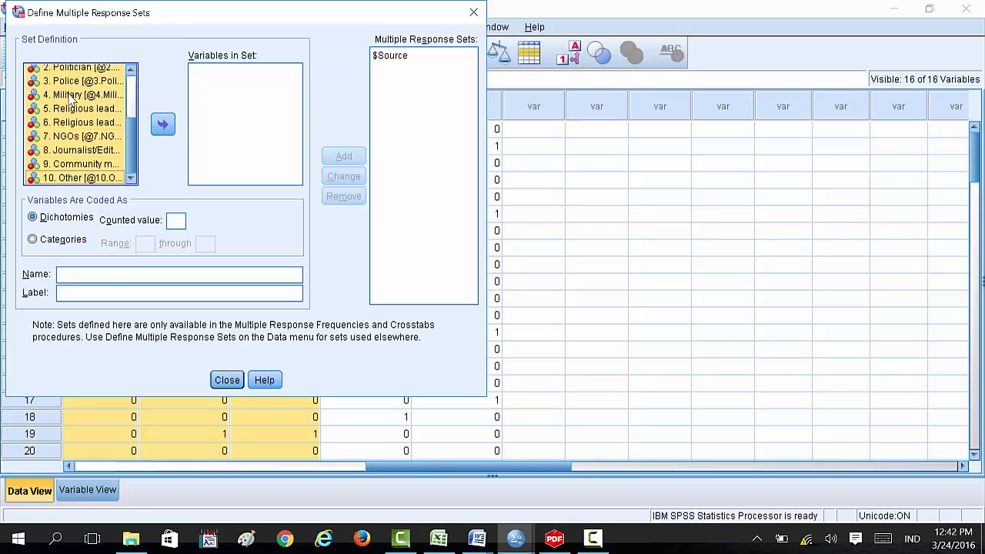
pyautogui.click(233, 382)
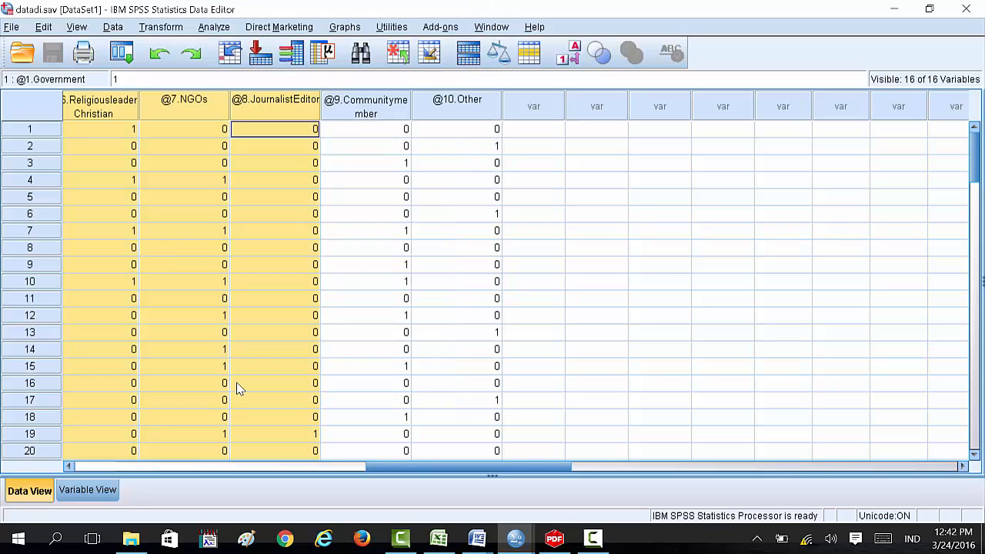
# Step: Run multiple response frequencies for the $Source set
pyautogui.moveTo(433, 468)
pyautogui.mouseDown()
pyautogui.moveTo(462, 470)
pyautogui.moveTo(418, 469)
pyautogui.mouseUp()
pyautogui.click(520, 545)
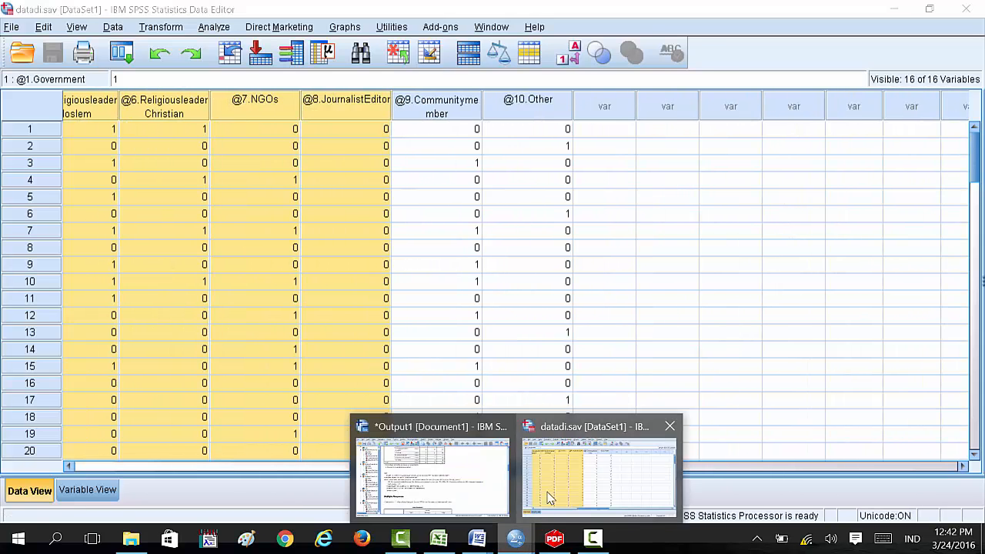
pyautogui.click(215, 28)
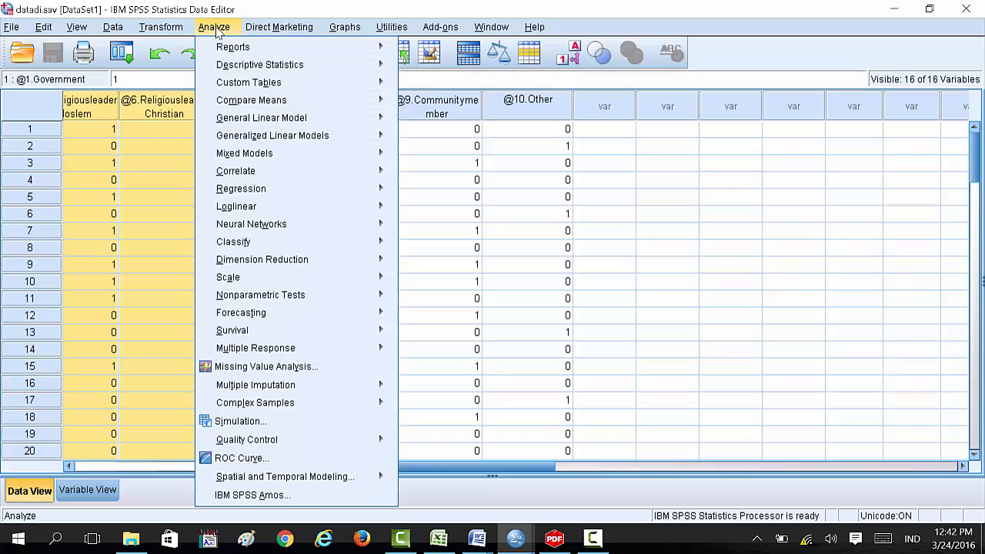
pyautogui.moveTo(334, 347)
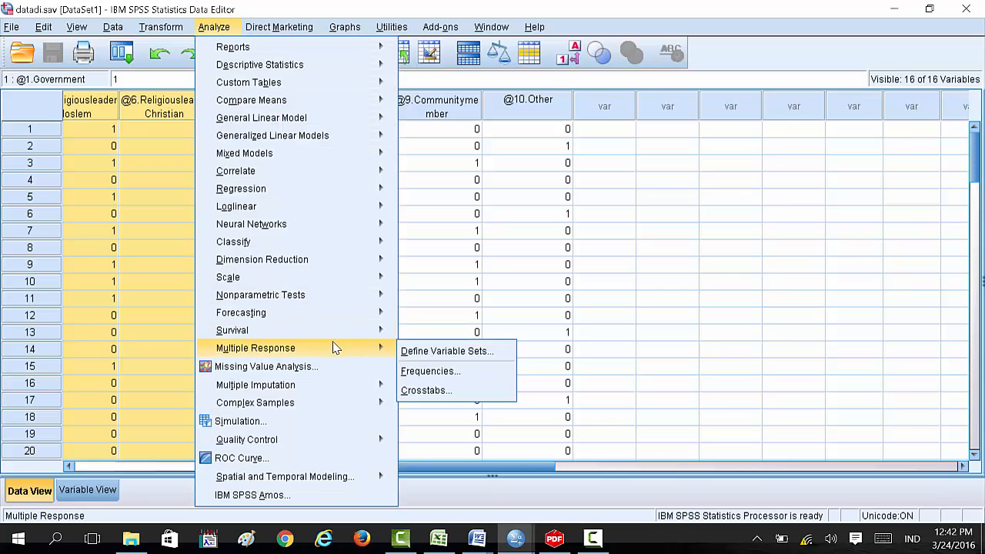
pyautogui.click(432, 371)
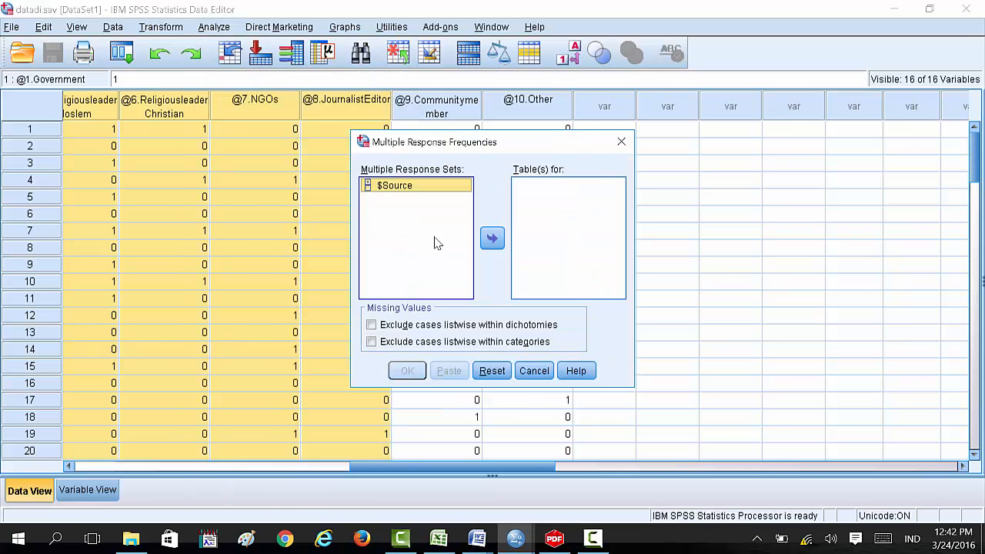
pyautogui.click(492, 237)
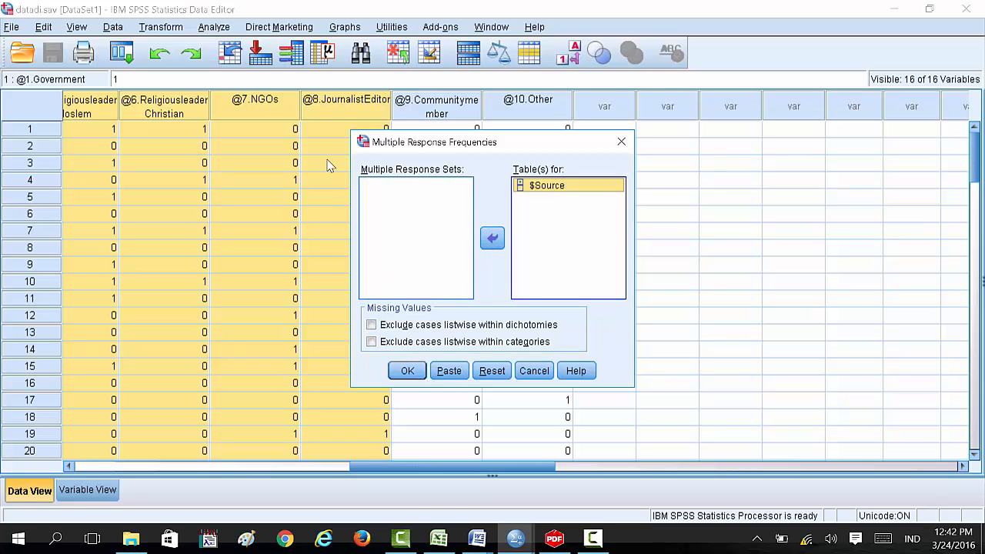
pyautogui.click(408, 371)
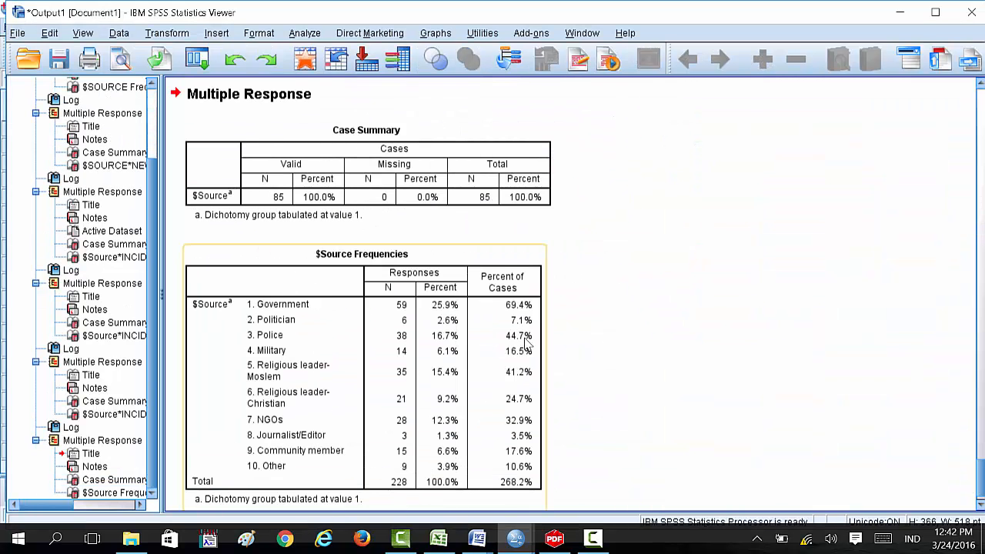
# Step: Review the $Source frequencies table and close the Output1 document
pyautogui.scroll(-1, 526, 342)
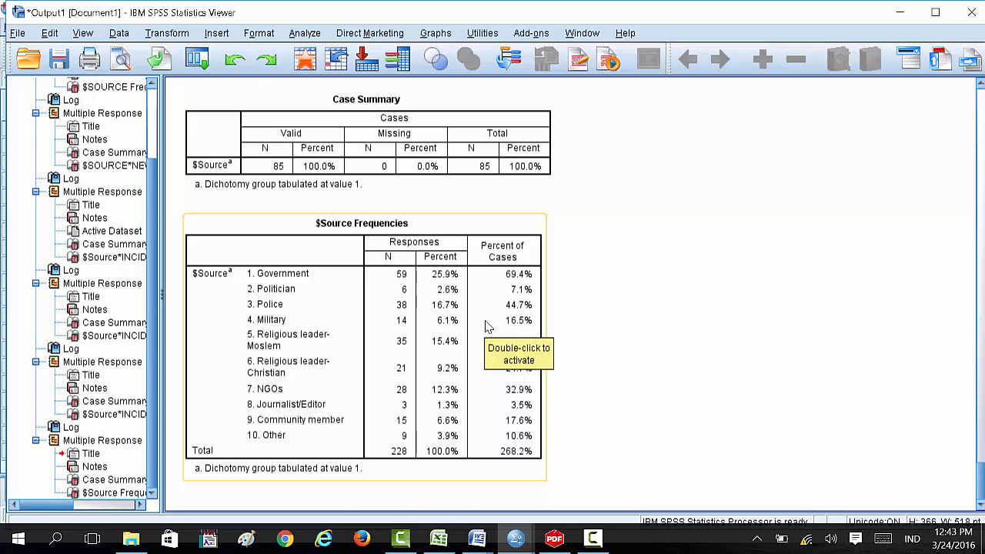
pyautogui.scroll(10, 489, 326)
pyautogui.scroll(-10, 485, 326)
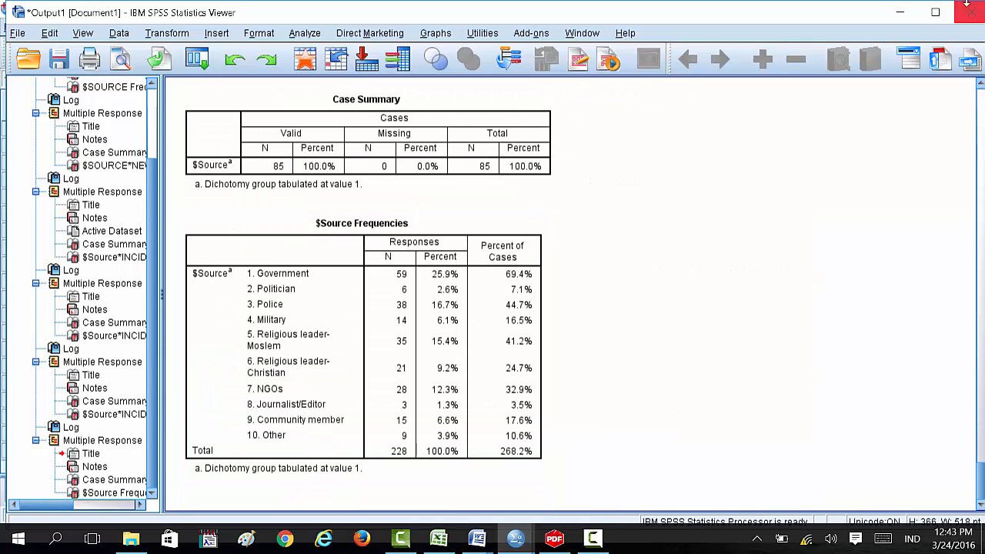
pyautogui.click(971, 12)
pyautogui.press('Return')
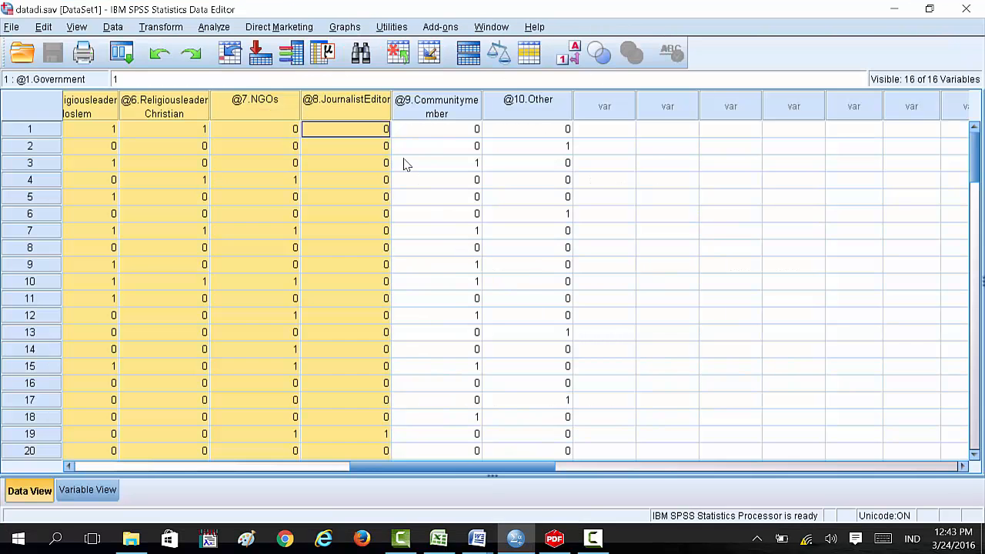
# Step: Rerun the multiple response frequencies for $Source into a new output document and view the resulting frequencies table
pyautogui.click(214, 27)
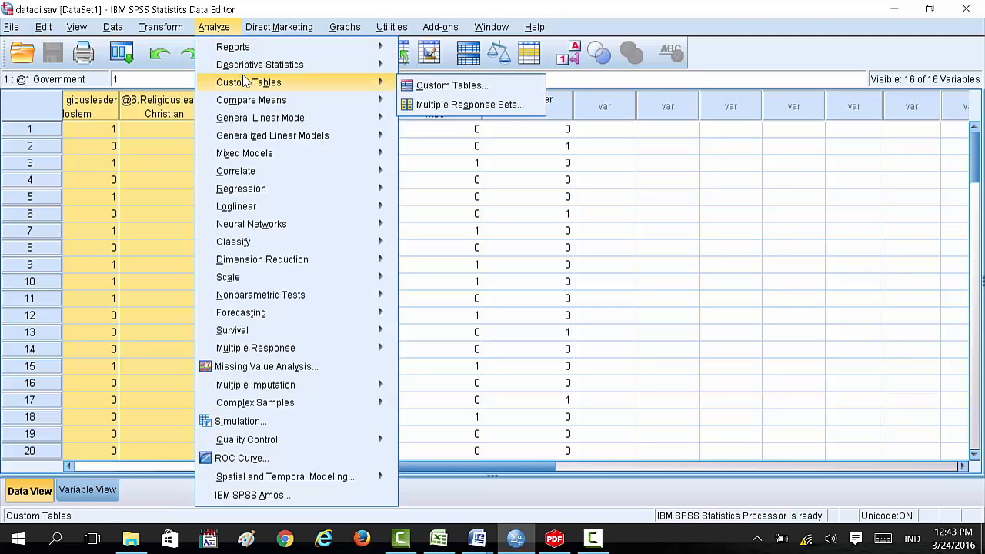
pyautogui.moveTo(308, 348)
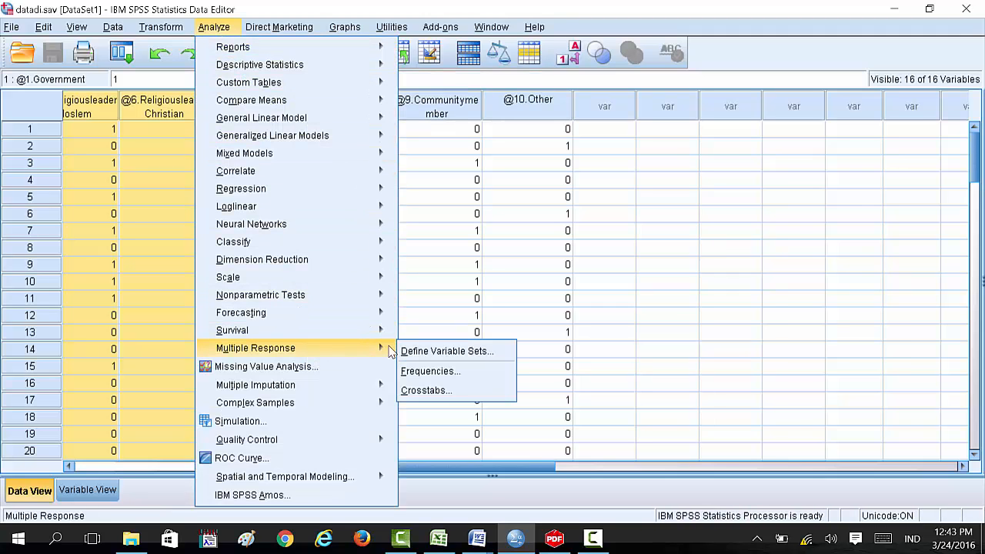
pyautogui.click(440, 371)
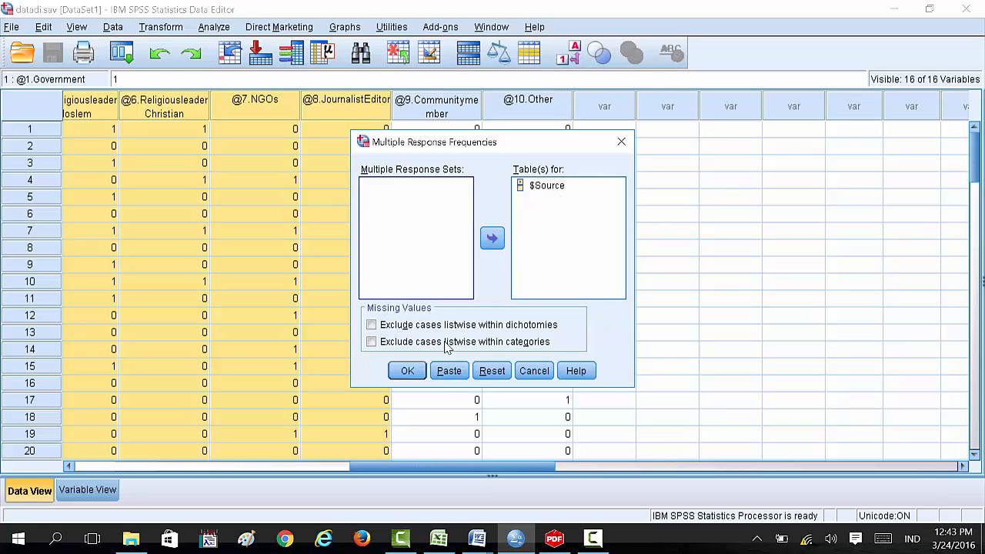
pyautogui.click(412, 370)
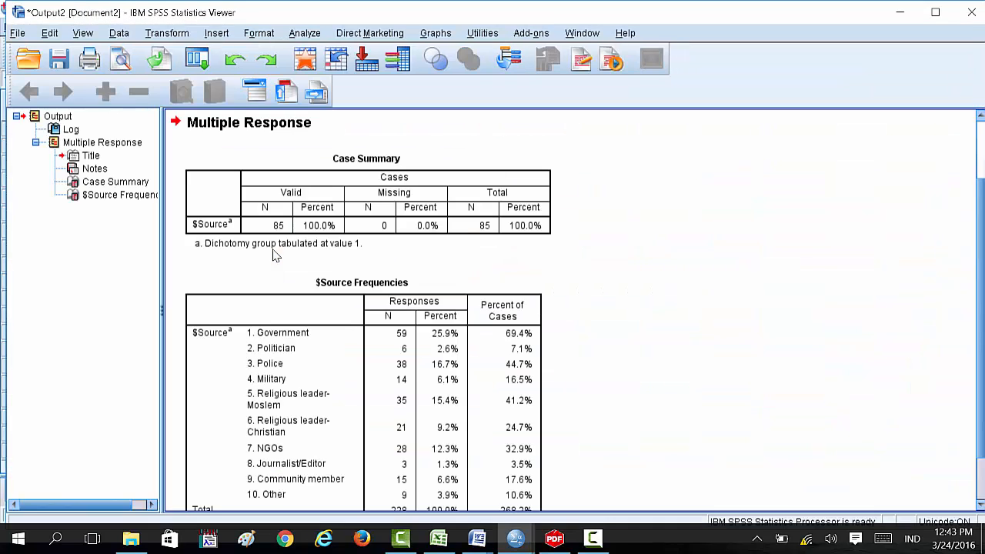
pyautogui.click(435, 363)
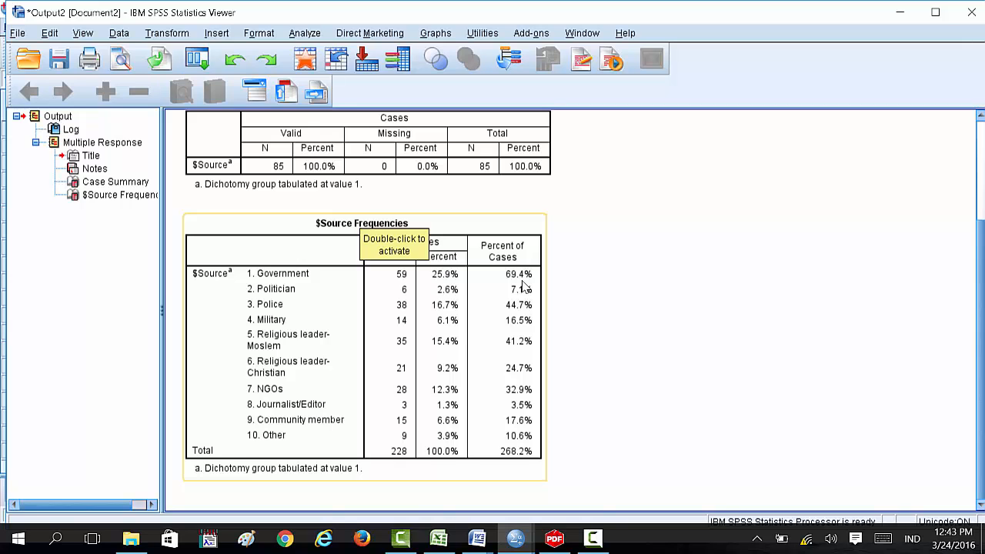
pyautogui.click(303, 35)
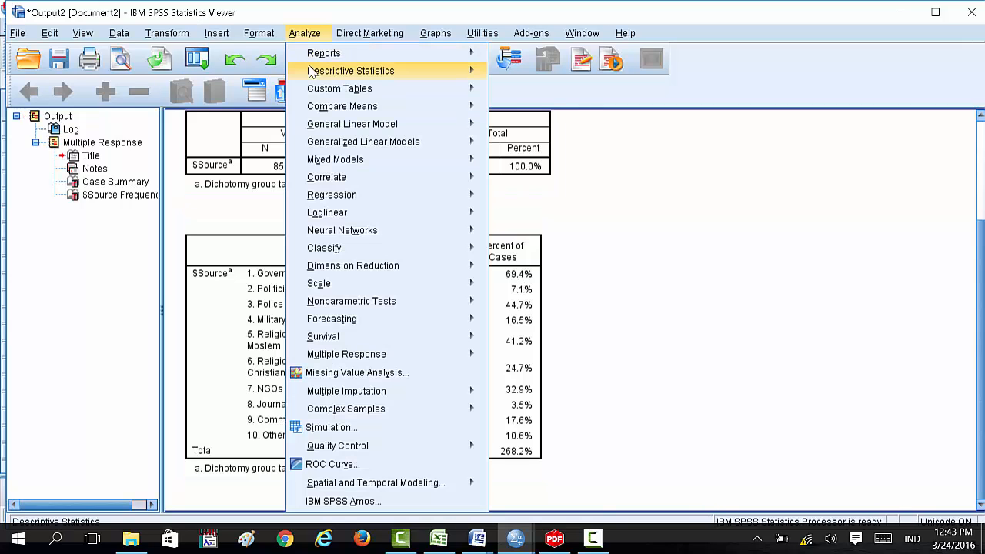
pyautogui.moveTo(400, 310)
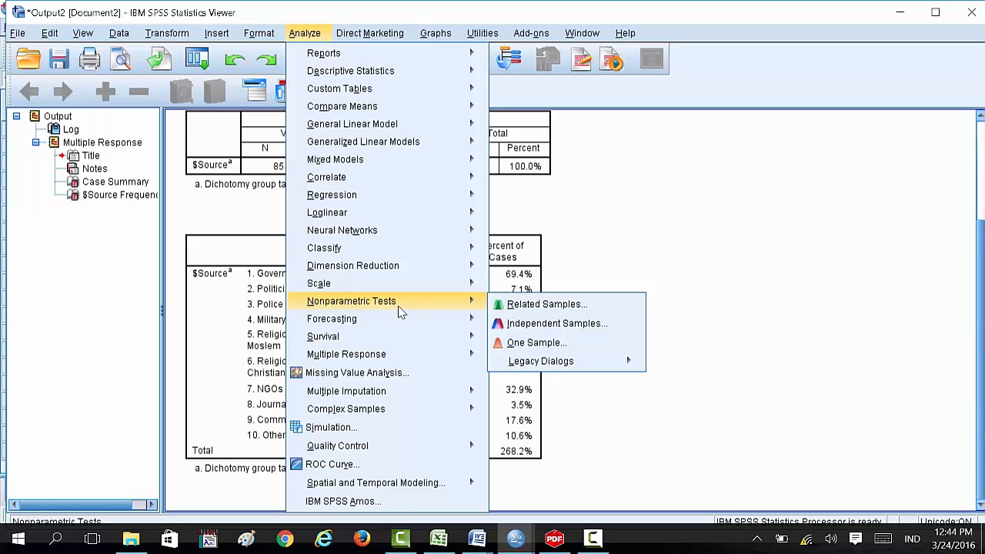
pyautogui.moveTo(446, 357)
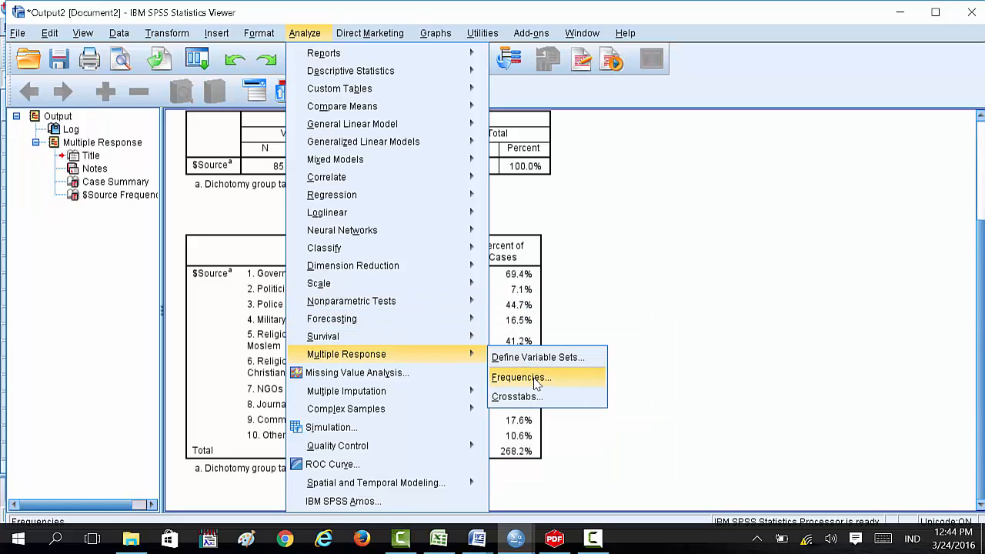
pyautogui.click(537, 383)
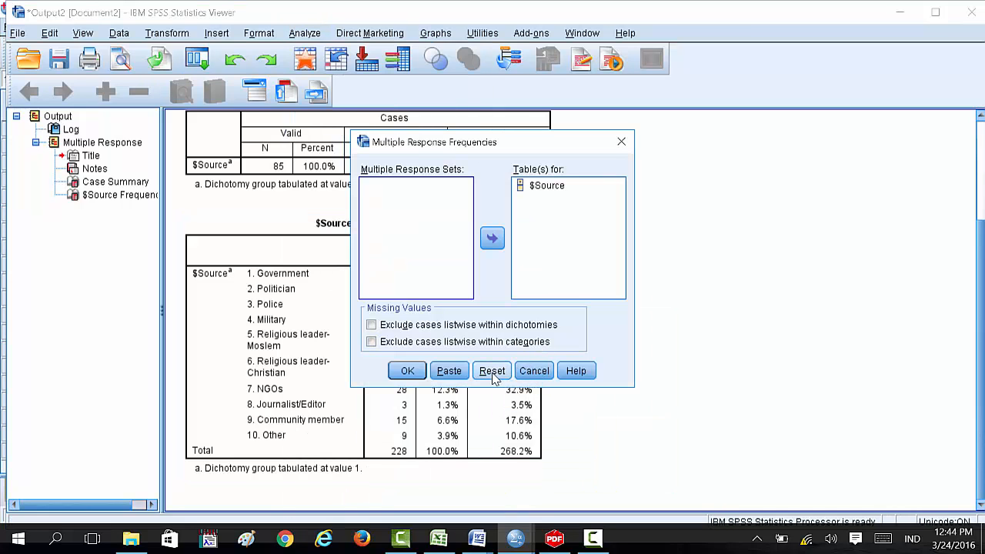
pyautogui.click(531, 371)
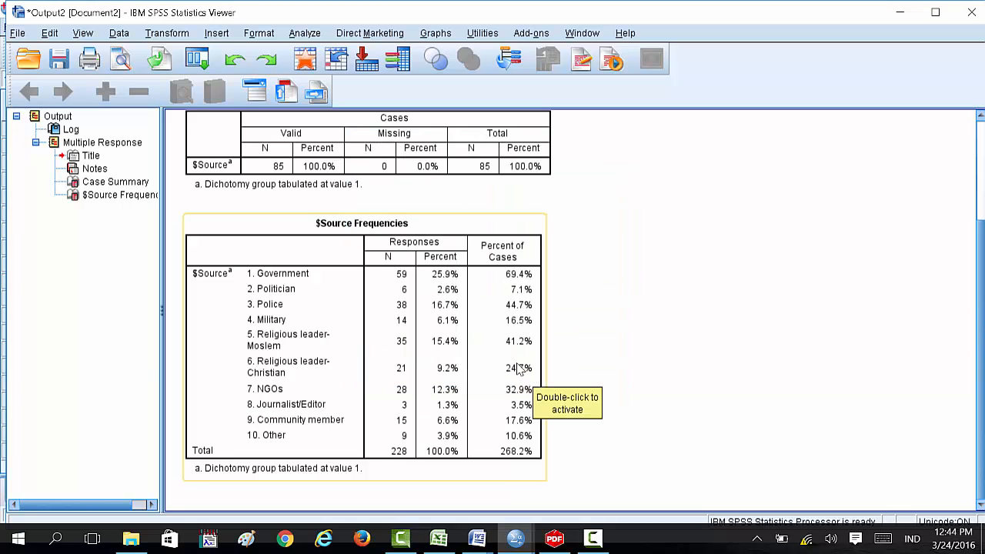
# Step: Switch to the datadi.sav dataset and examine the codes in the NEWSPAPER column across the articles
pyautogui.moveTo(516, 539)
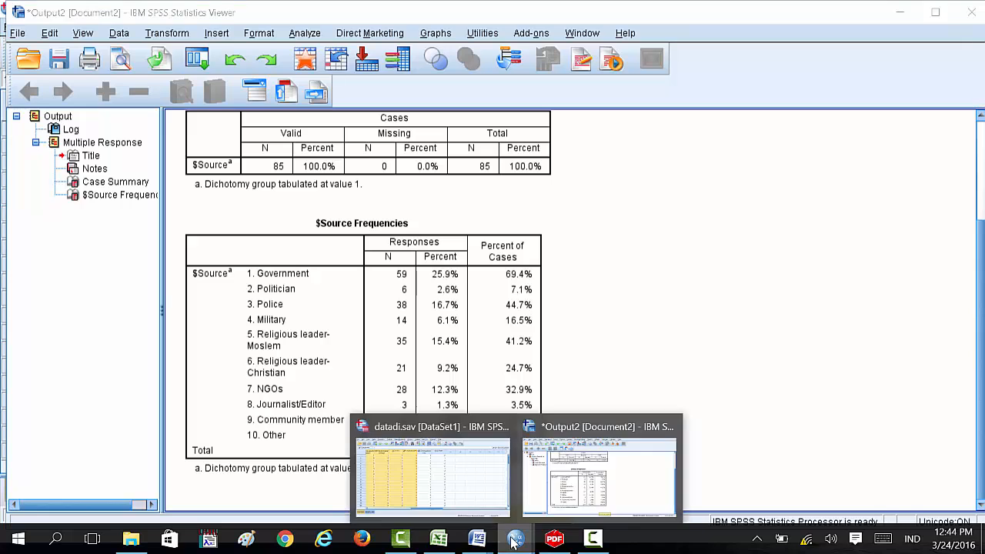
pyautogui.click(500, 493)
pyautogui.moveTo(508, 467); pyautogui.dragTo(228, 462)
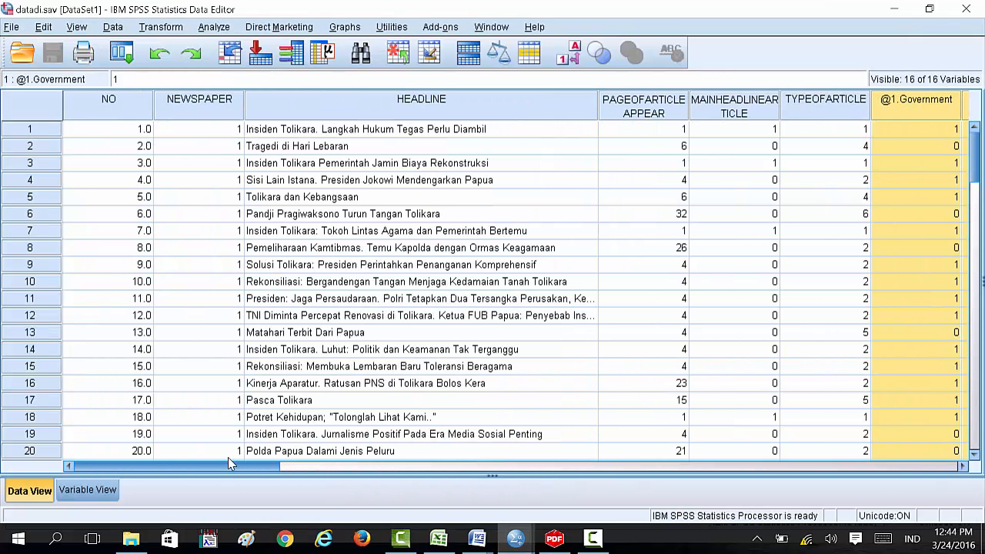
pyautogui.click(117, 111)
pyautogui.click(211, 109)
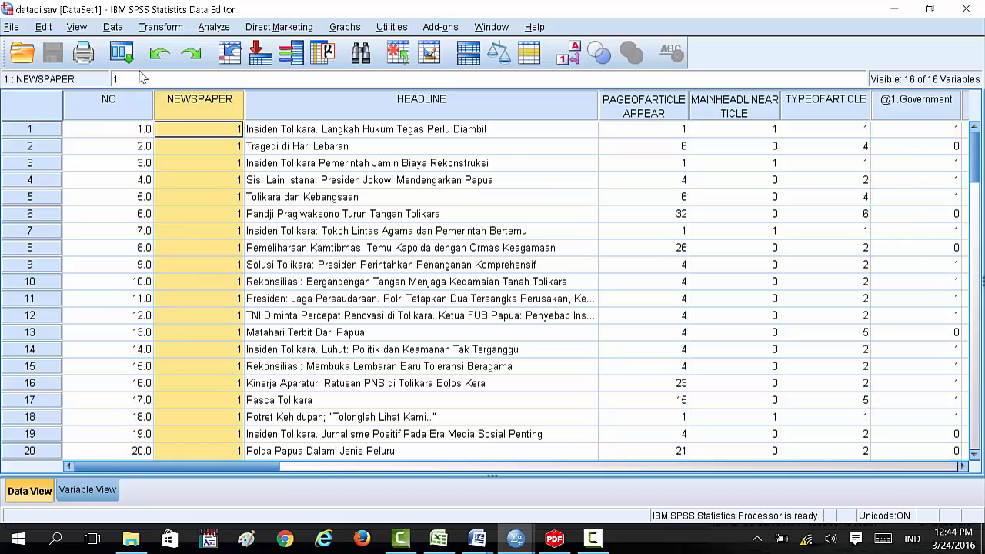
pyautogui.scroll(-4, 221, 144)
pyautogui.scroll(-5, 222, 143)
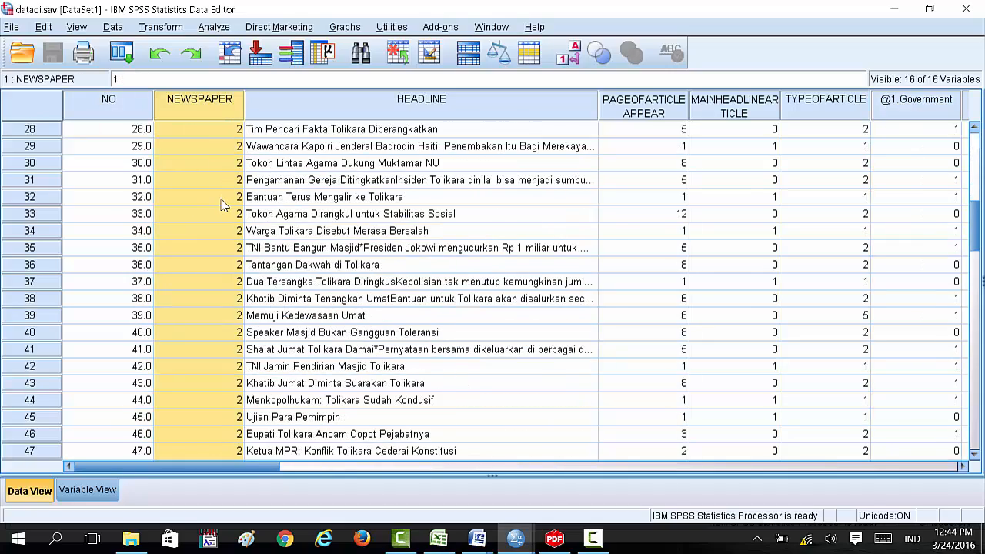
pyautogui.scroll(-16, 222, 204)
pyautogui.scroll(10, 222, 204)
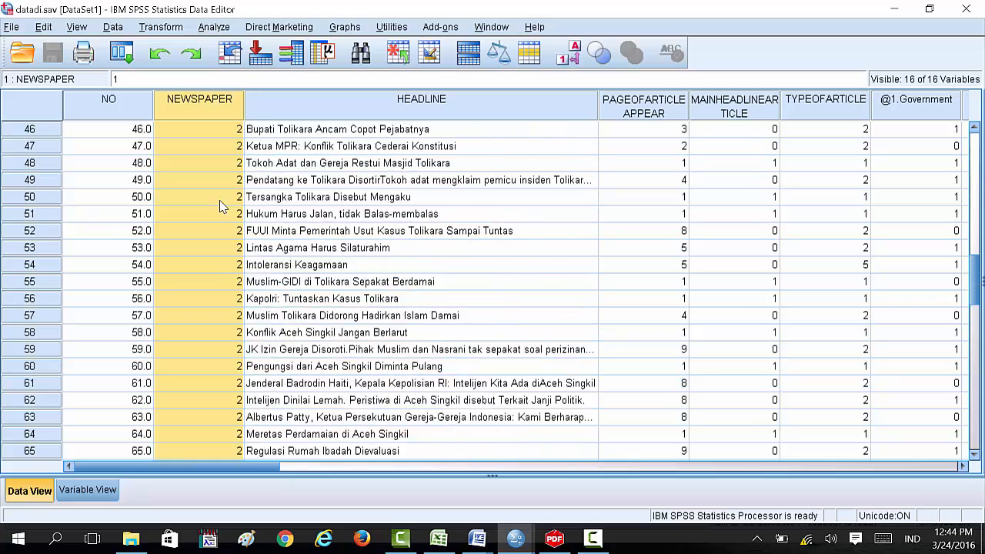
pyautogui.scroll(15, 222, 204)
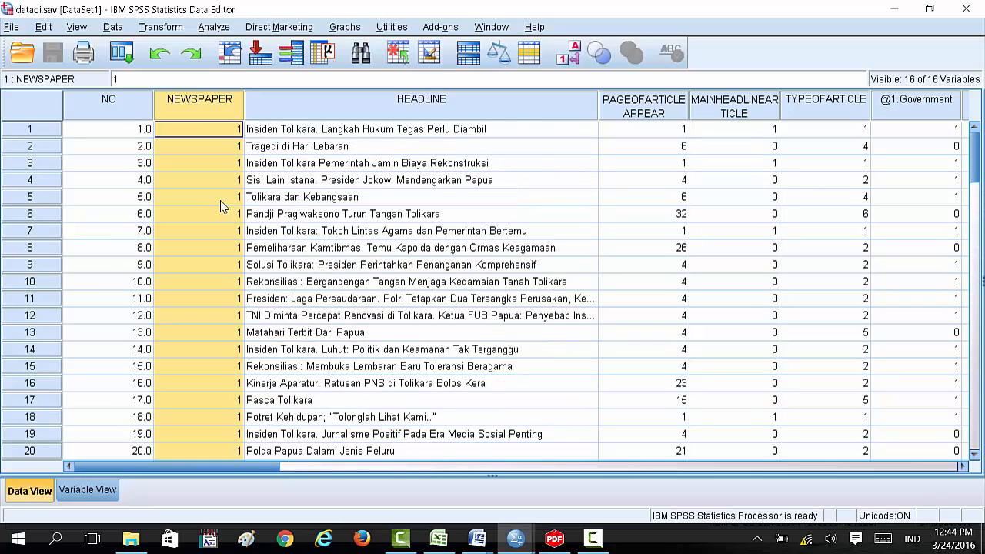
pyautogui.click(516, 539)
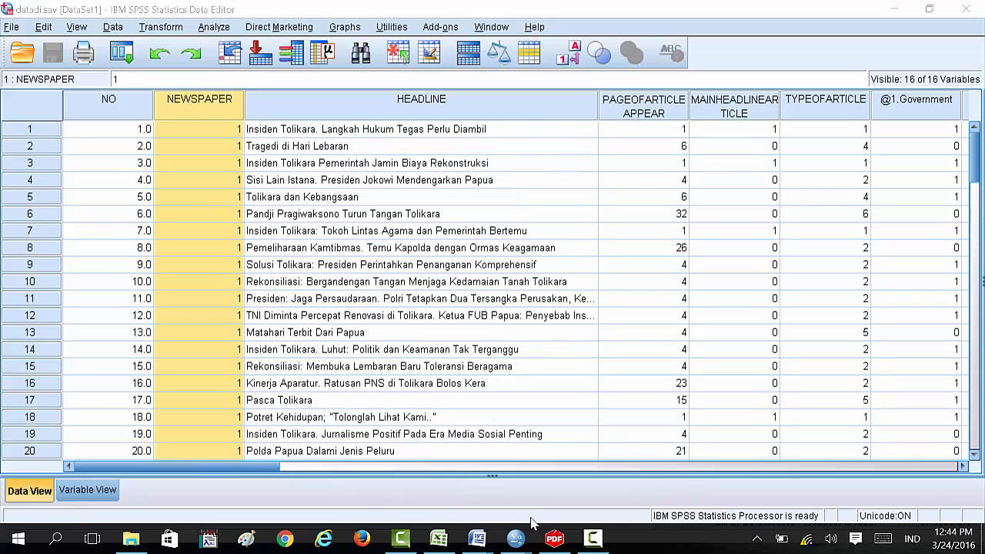
pyautogui.moveTo(523, 536)
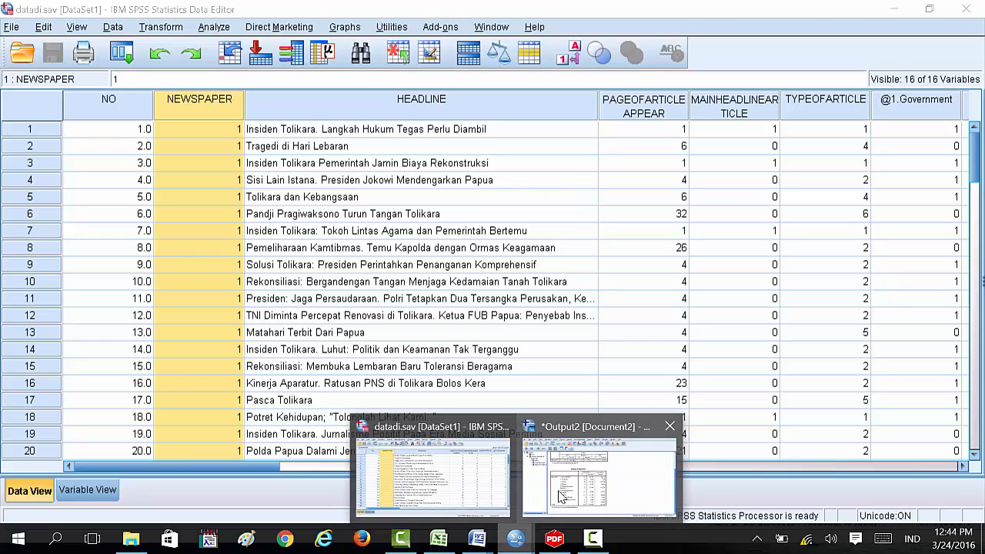
pyautogui.click(445, 481)
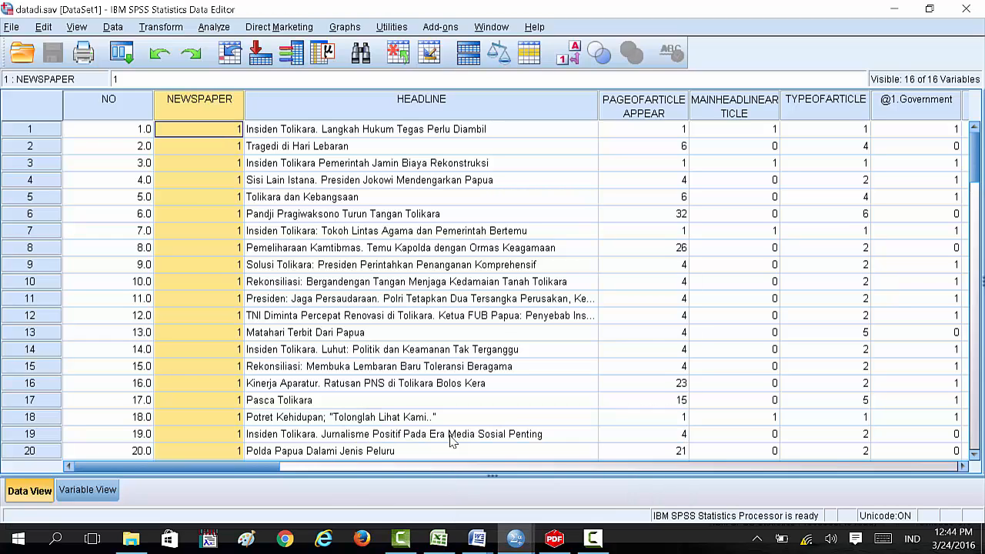
# Step: Run a multiple response crosstab with the $Source set in the rows and NEWSPAPER(1 2) in the columns
pyautogui.click(215, 28)
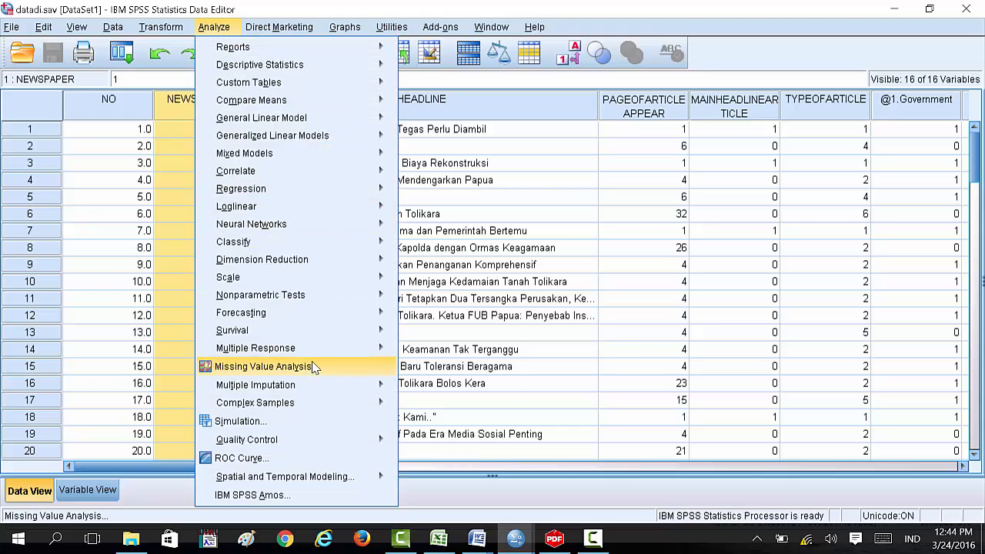
pyautogui.moveTo(323, 348)
pyautogui.click(442, 388)
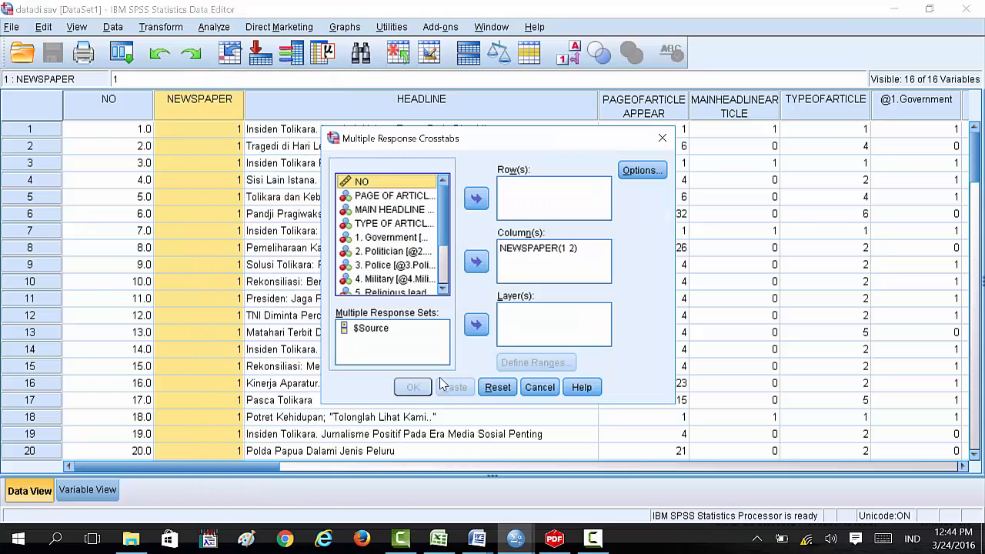
pyautogui.click(384, 332)
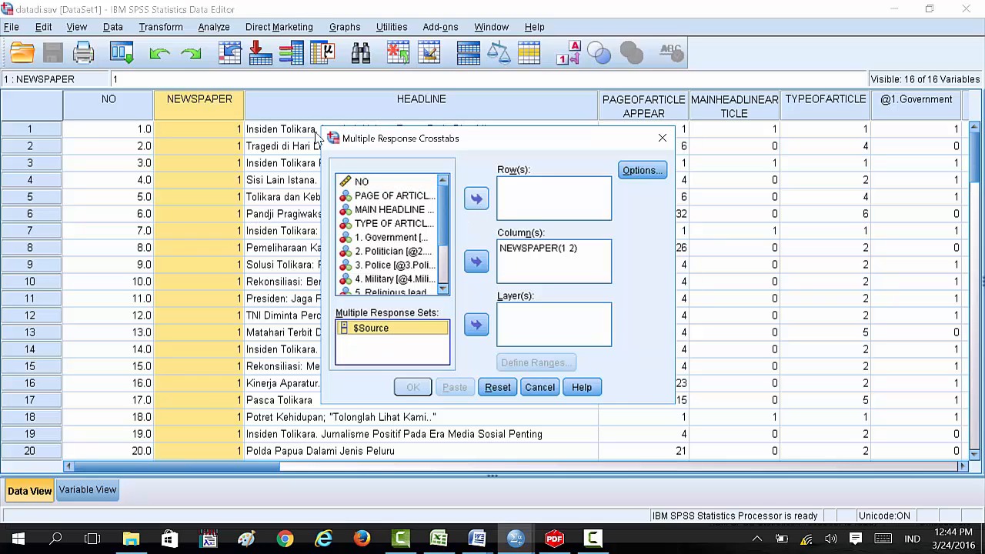
pyautogui.click(477, 199)
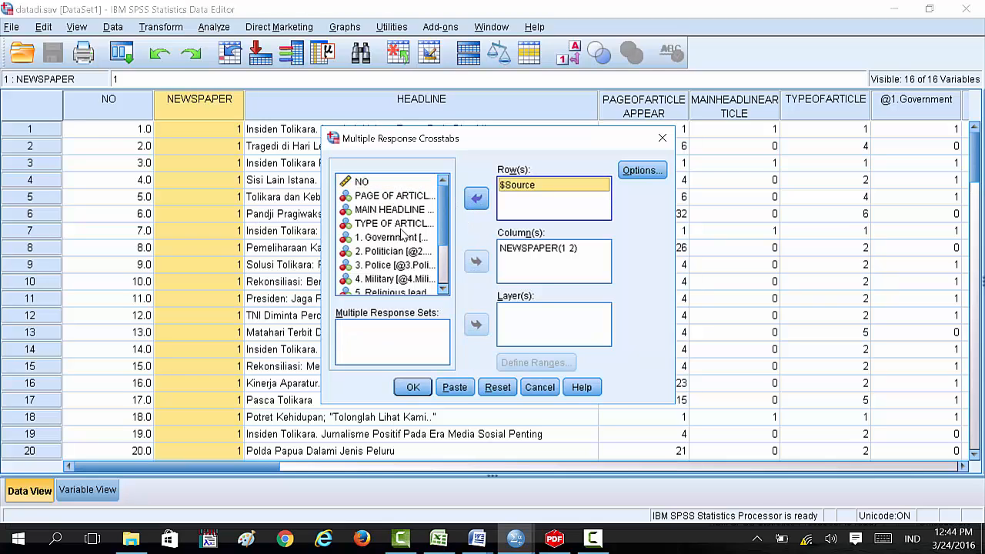
pyautogui.click(389, 197)
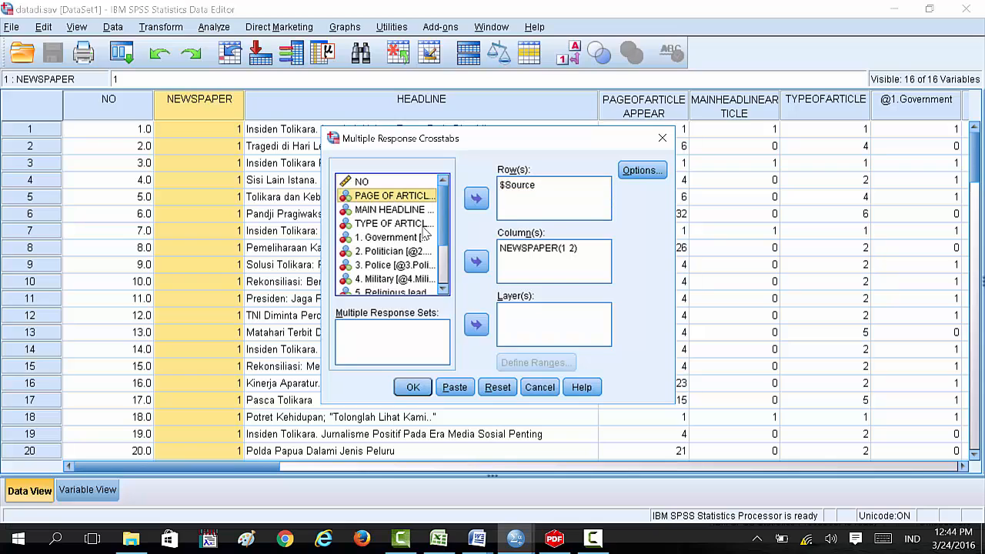
pyautogui.moveTo(447, 240); pyautogui.dragTo(443, 206)
pyautogui.click(551, 251)
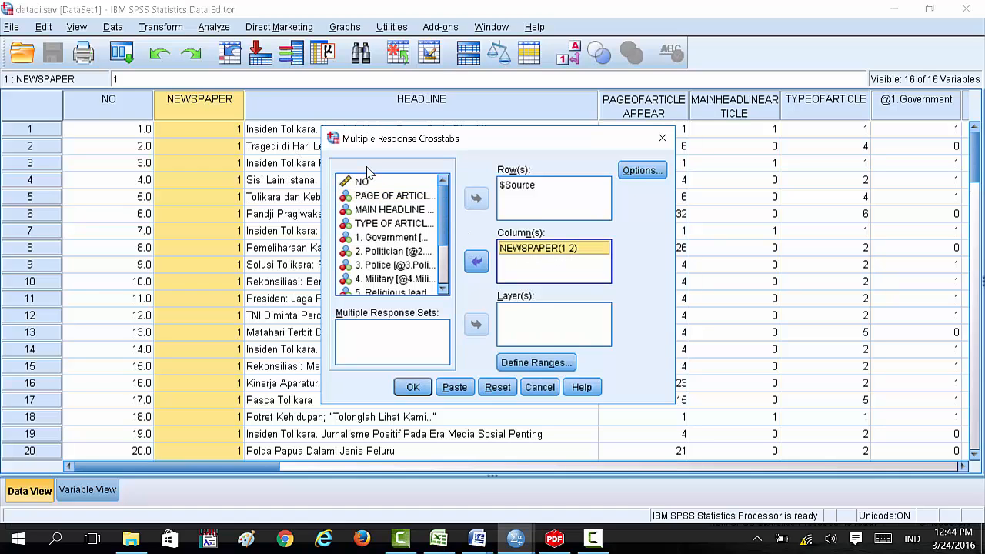
pyautogui.click(426, 389)
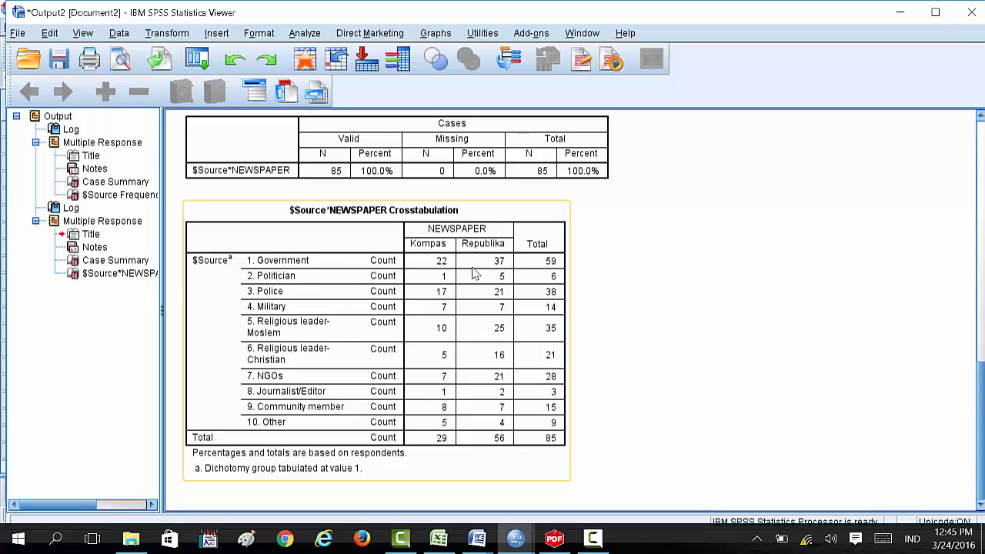
# Step: Compare the $Source frequencies table with the $Source by NEWSPAPER crosstabulation in the output
pyautogui.scroll(10, 479, 276)
pyautogui.scroll(-3, 483, 287)
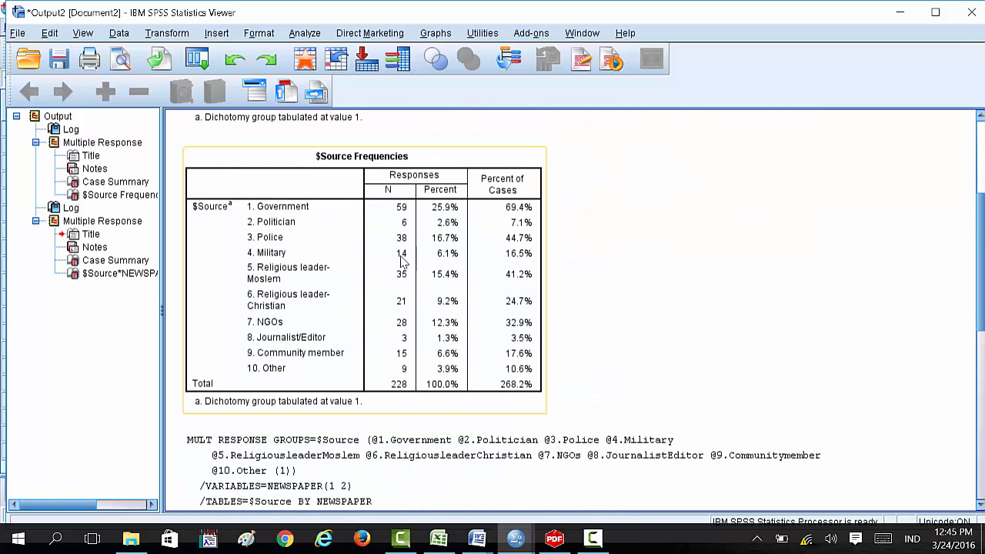
pyautogui.scroll(-9, 492, 370)
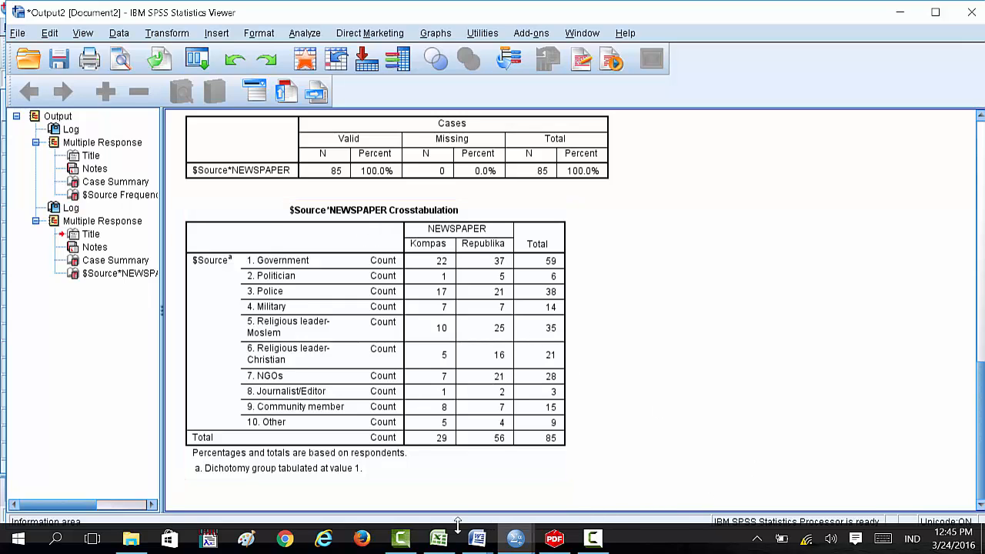
pyautogui.click(592, 538)
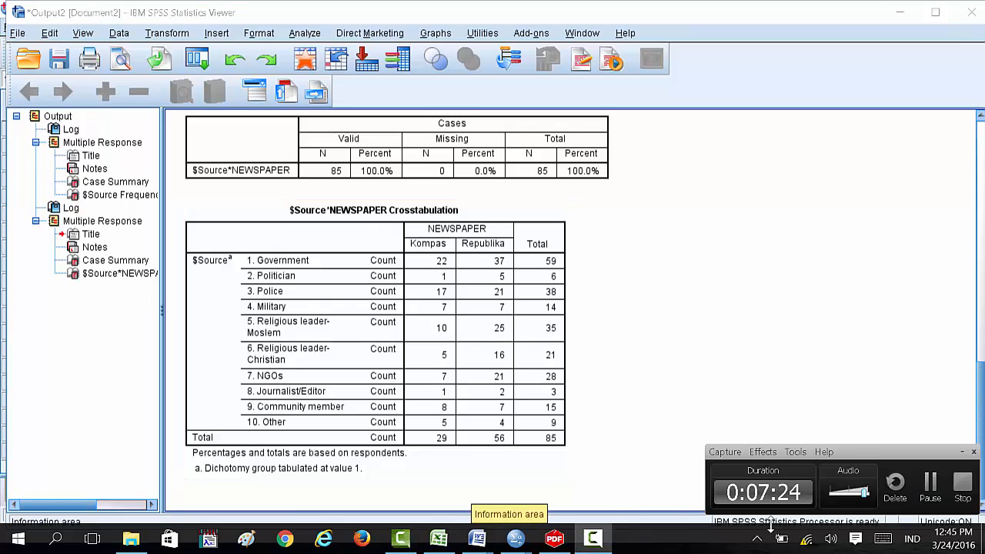